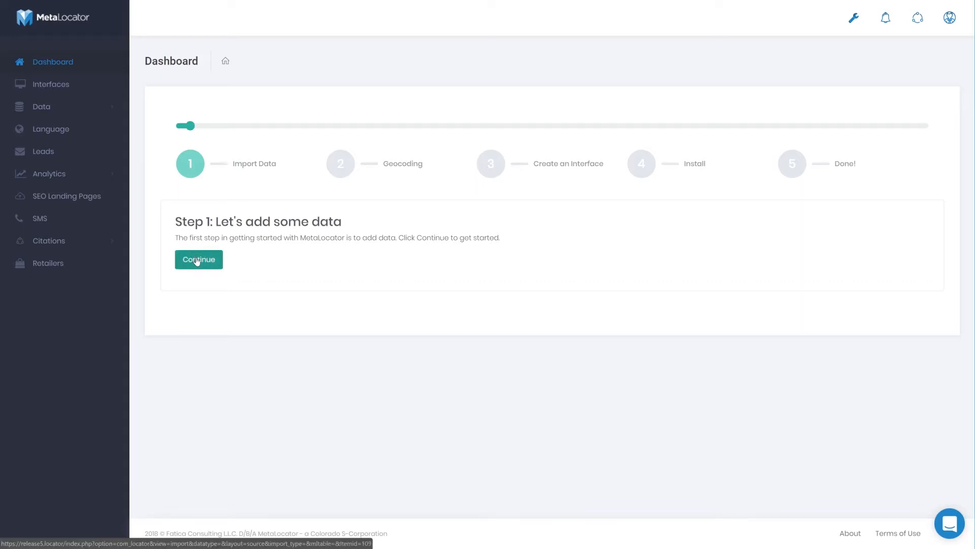
Start adding data from the first setup step
click(197, 260)
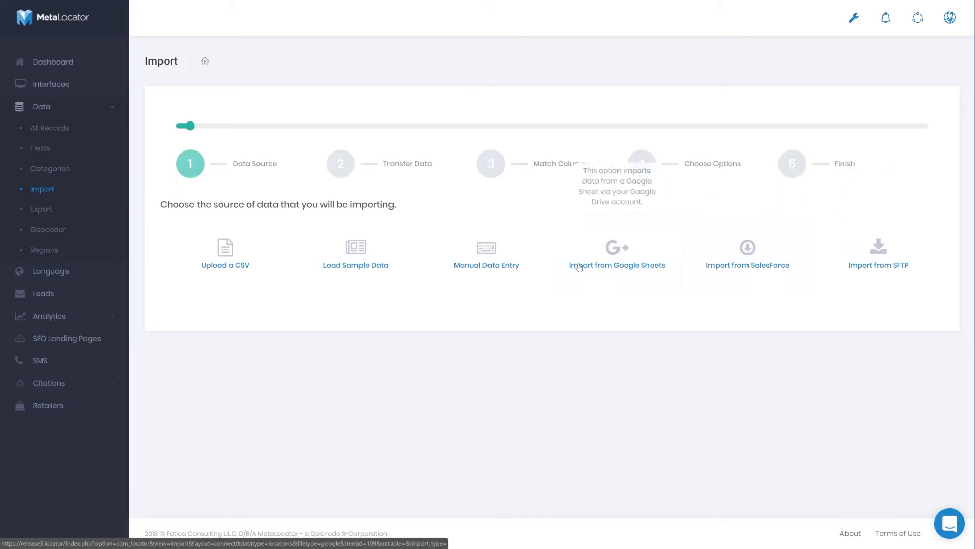
Switch to Excel and review starter_import.csv, examining its location rows and the Name, Address and City columns
key(alt+Tab)
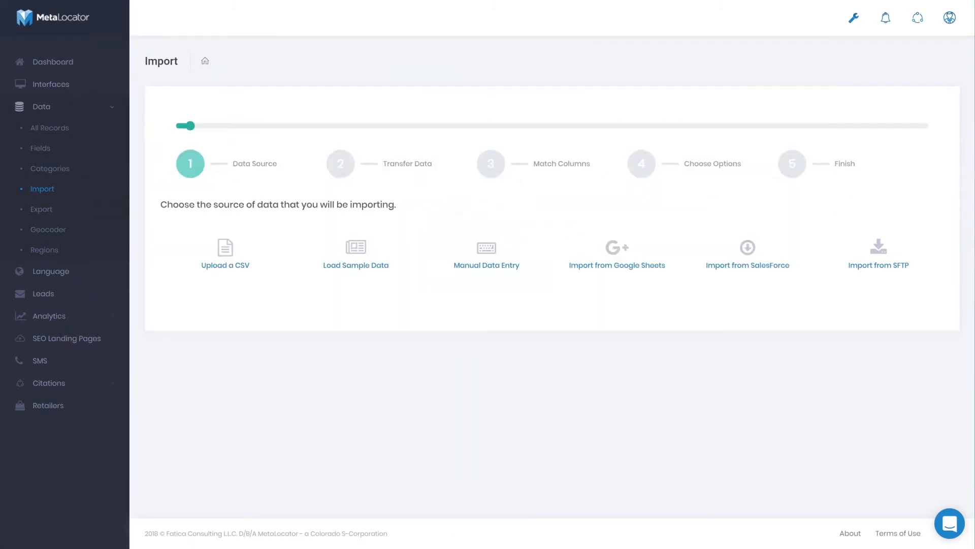
drag(974, 99, 432, 78)
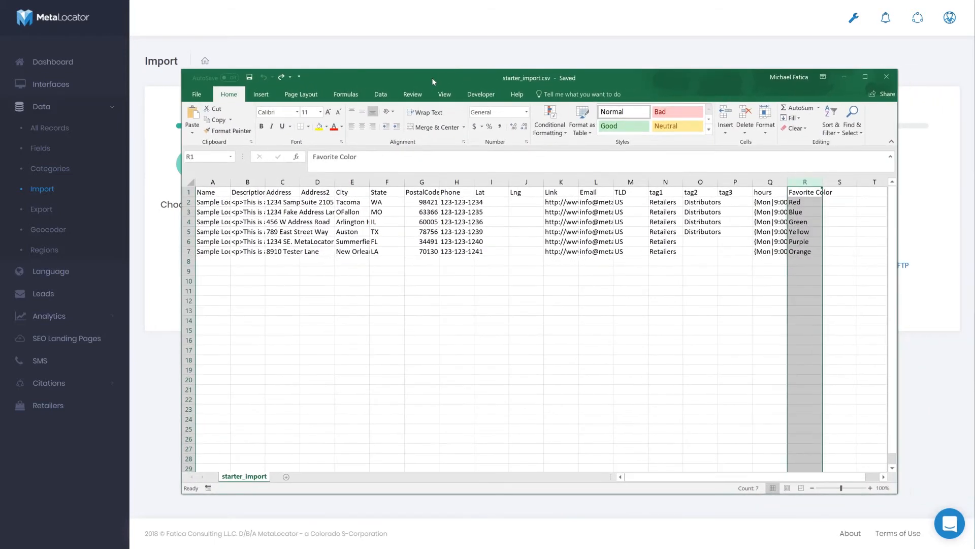
click(311, 230)
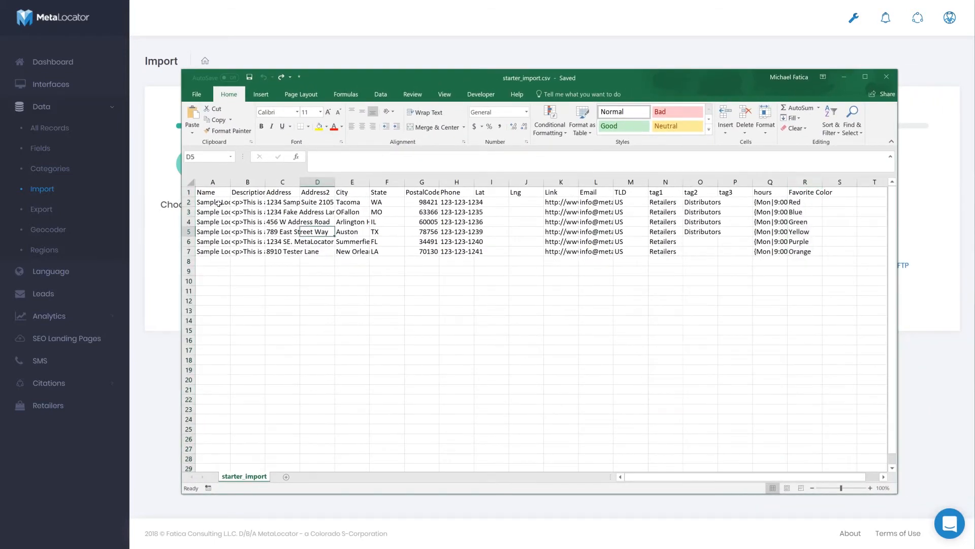
drag(188, 202, 183, 249)
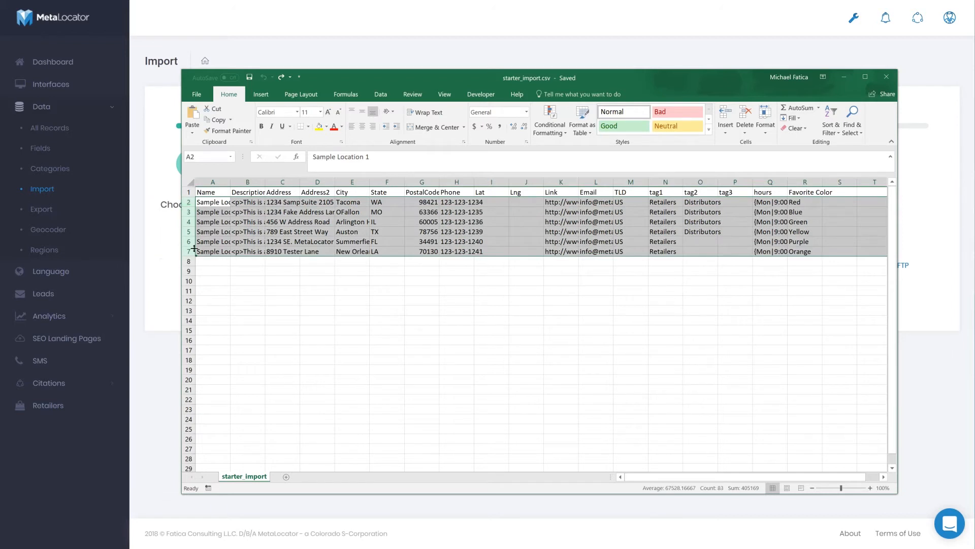
click(222, 178)
click(283, 178)
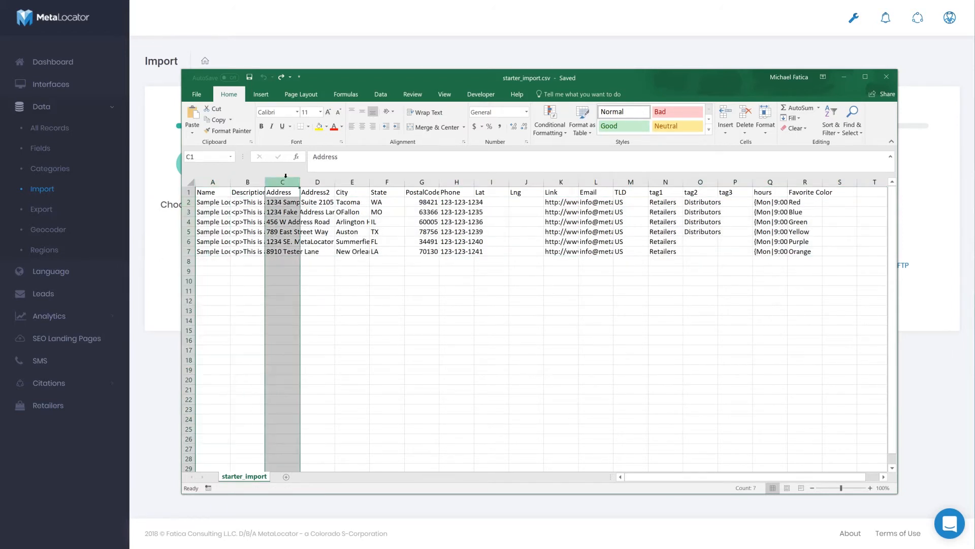
click(344, 178)
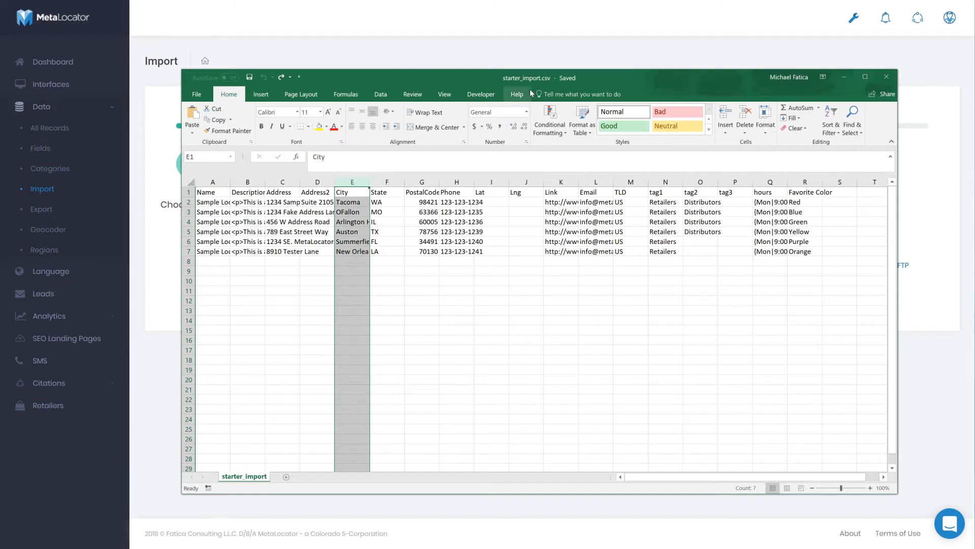
drag(482, 79, 974, 138)
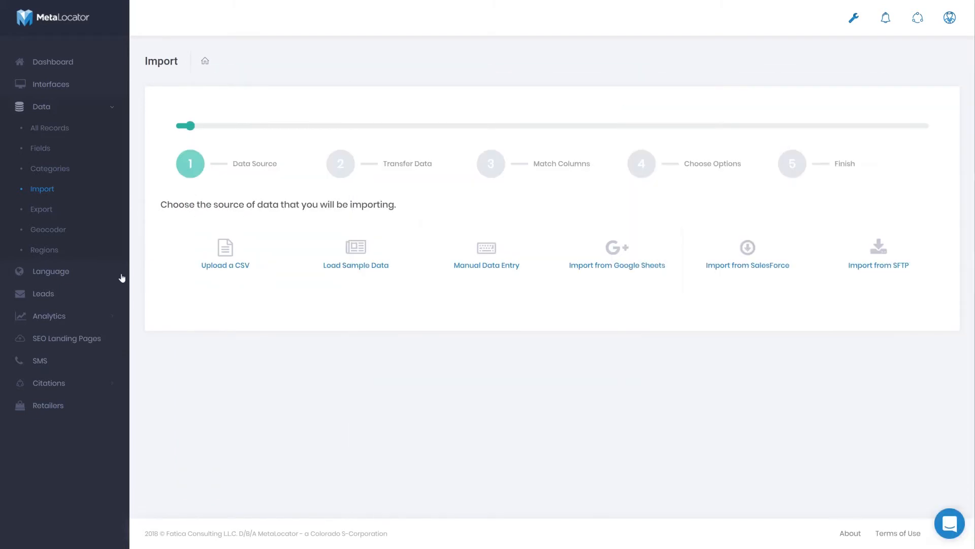
Choose CSV upload as the data source and upload starter_import.csv from the computer
click(223, 249)
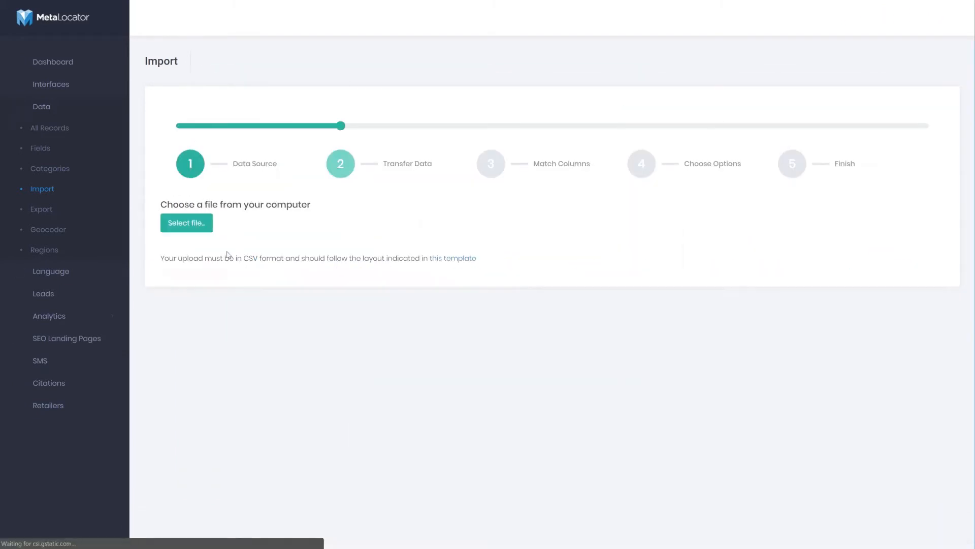
click(197, 223)
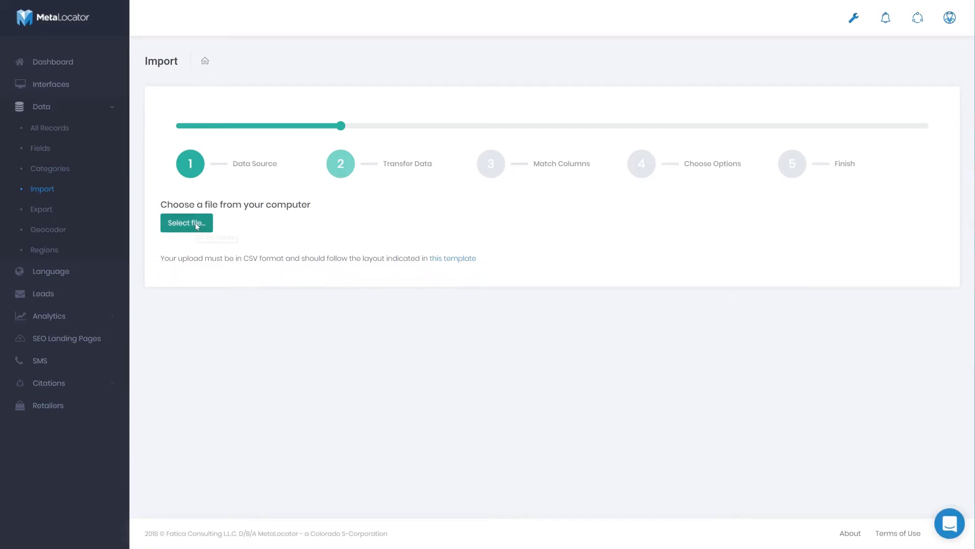
click(136, 64)
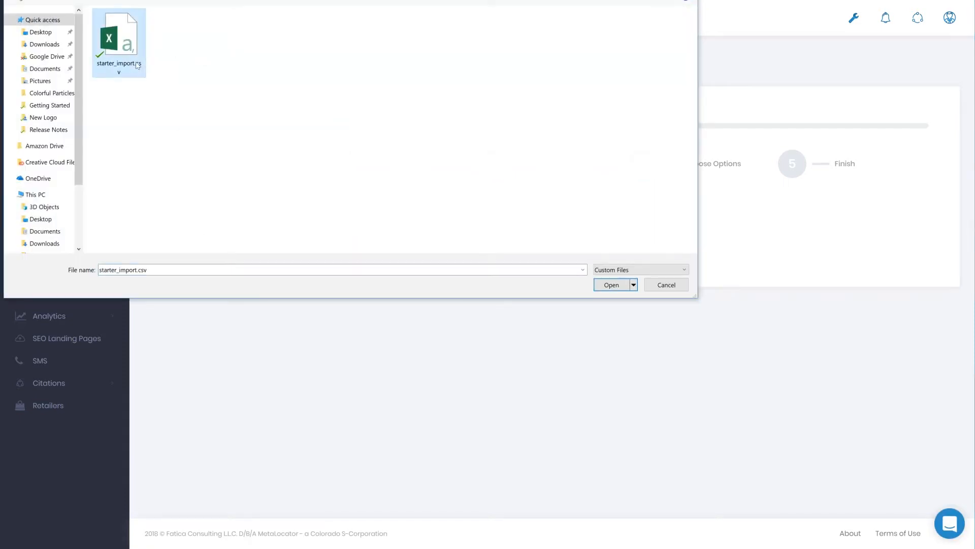
double_click(136, 64)
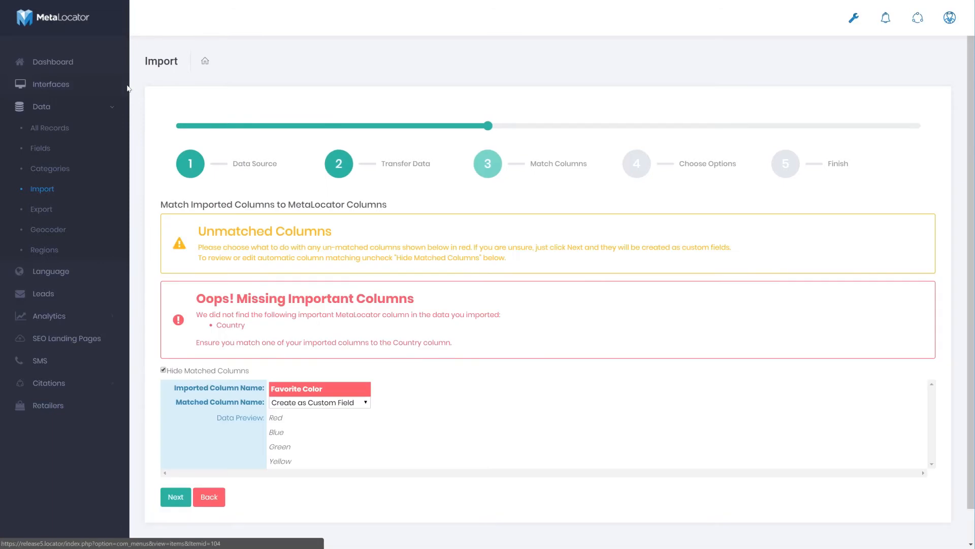
Check the available matching options for the unmatched Favorite Color column
scroll(221, 126, down, 1)
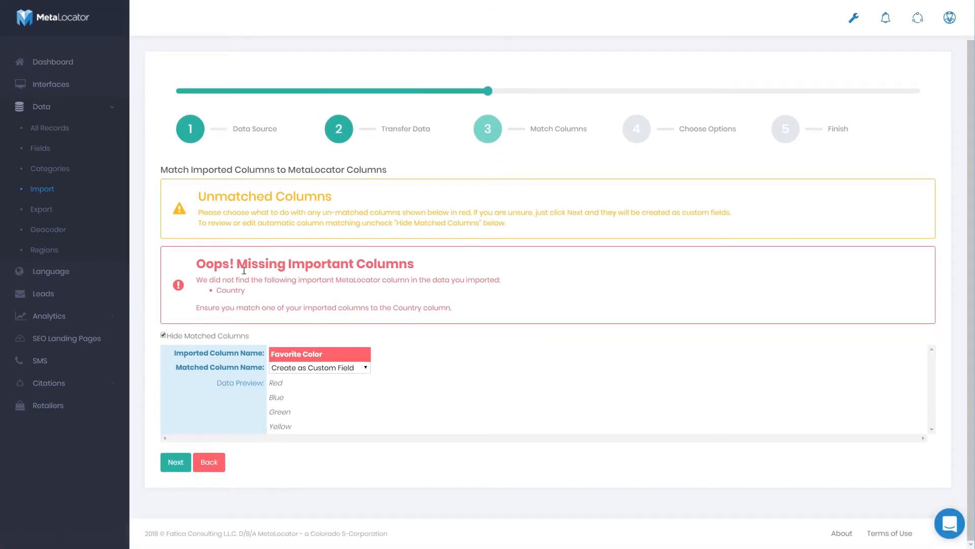
click(322, 369)
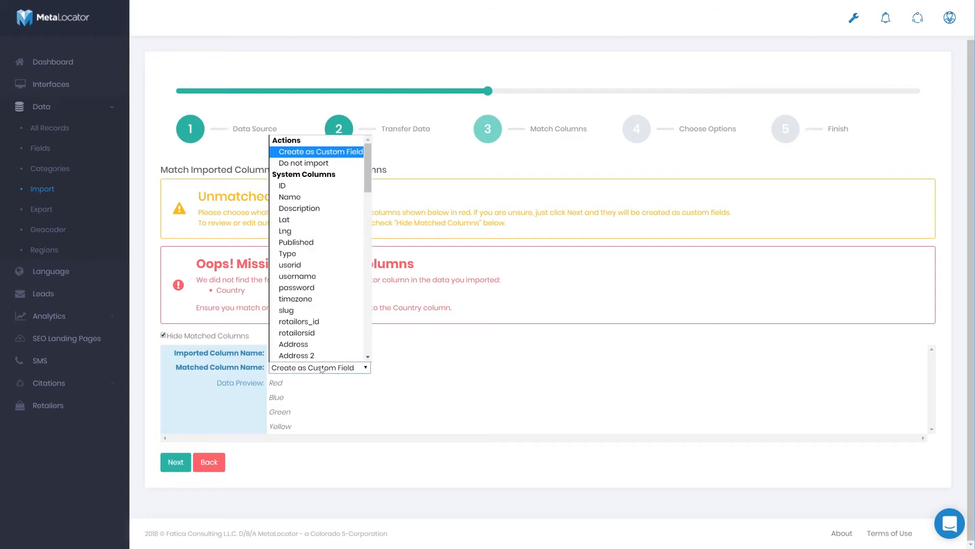
click(321, 369)
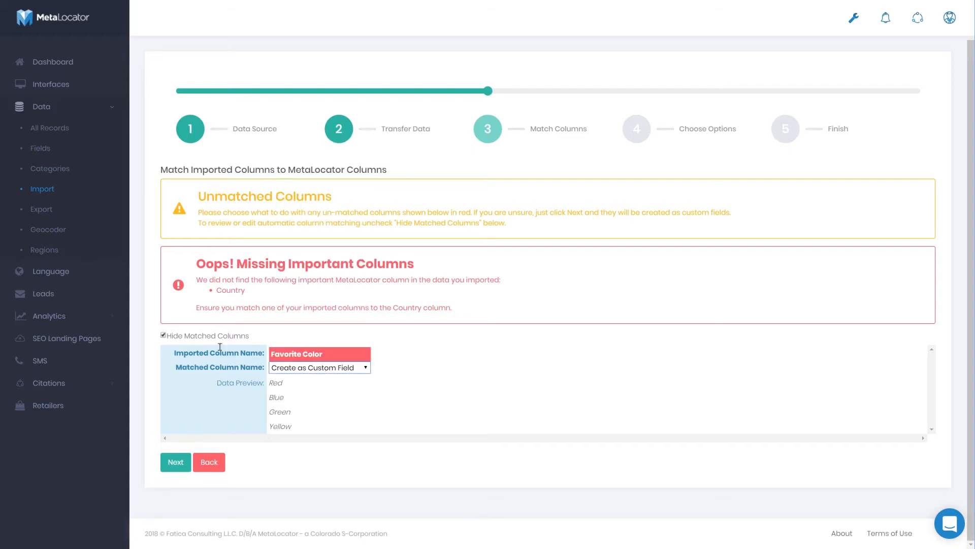
Show the matched columns and review how each imported column is mapped, from Name through Favorite Color
click(164, 336)
drag(262, 439, 288, 441)
click(251, 372)
click(251, 371)
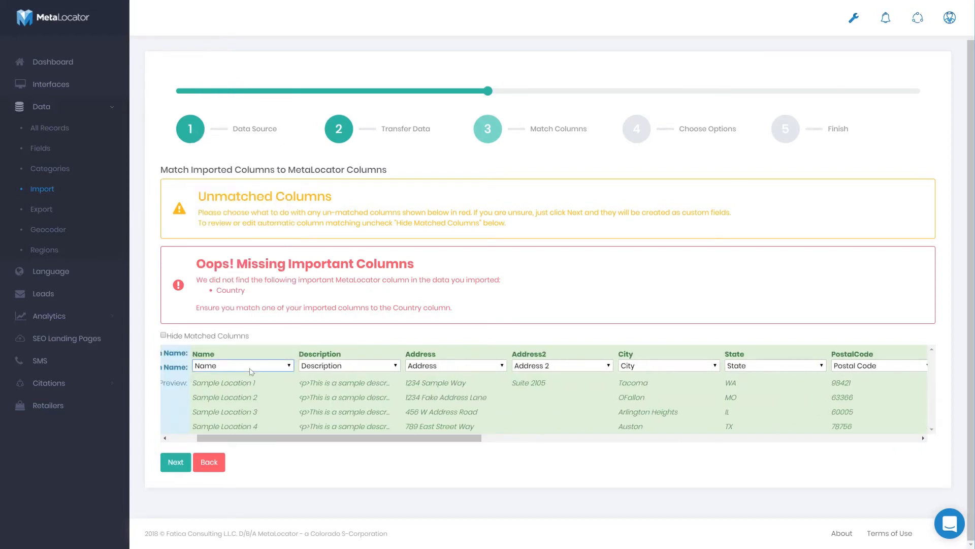
click(446, 370)
click(445, 371)
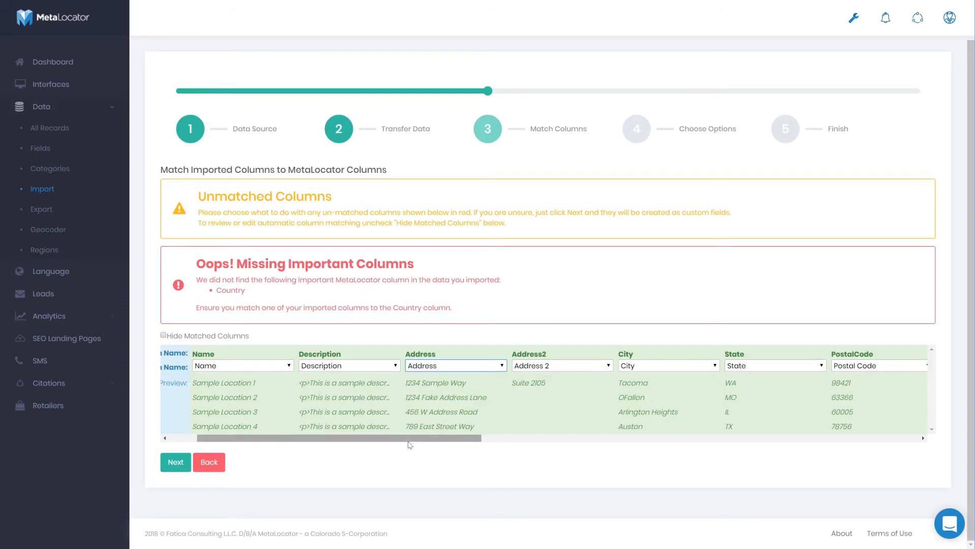
drag(413, 441, 876, 454)
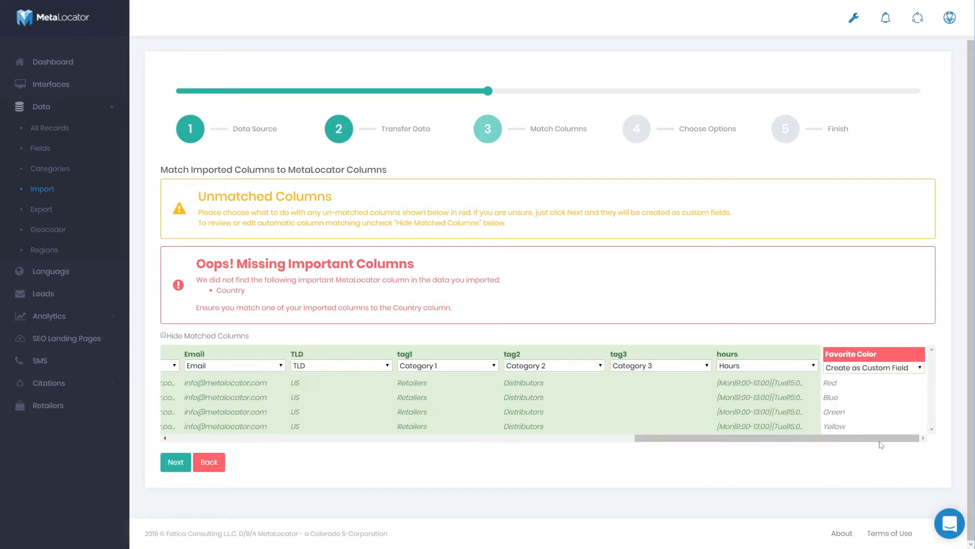
Keep Favorite Color set to Create as Custom Field and continue to the import options
click(869, 367)
click(868, 368)
click(878, 371)
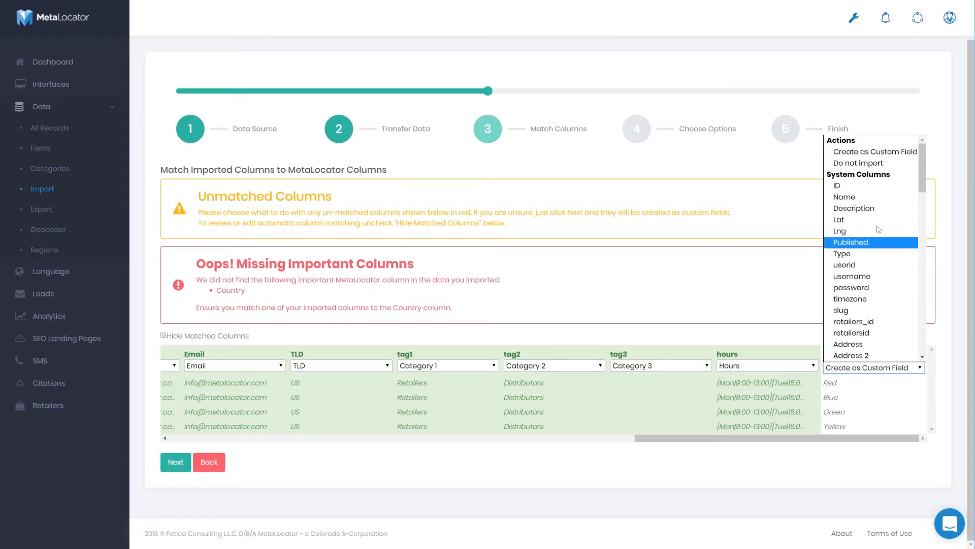
drag(916, 169, 880, 83)
click(880, 83)
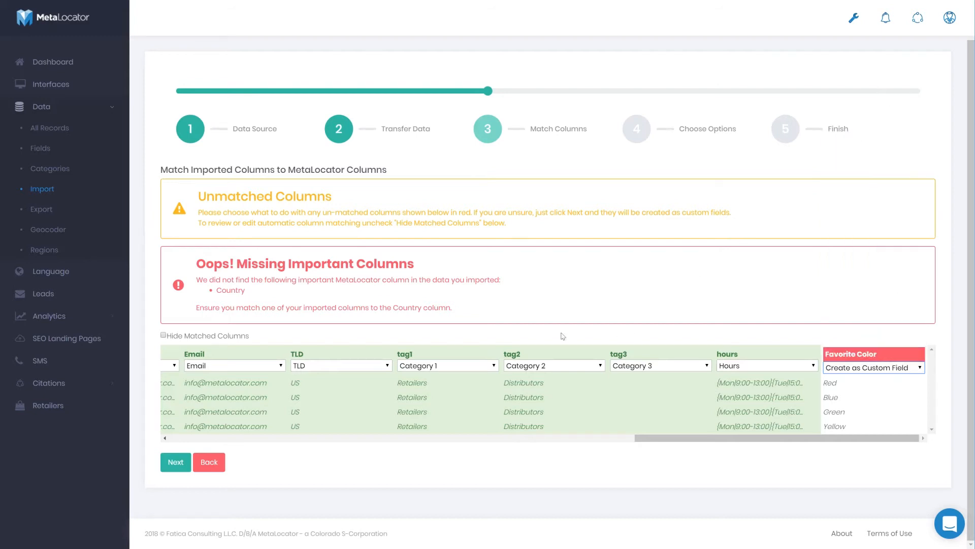
click(180, 466)
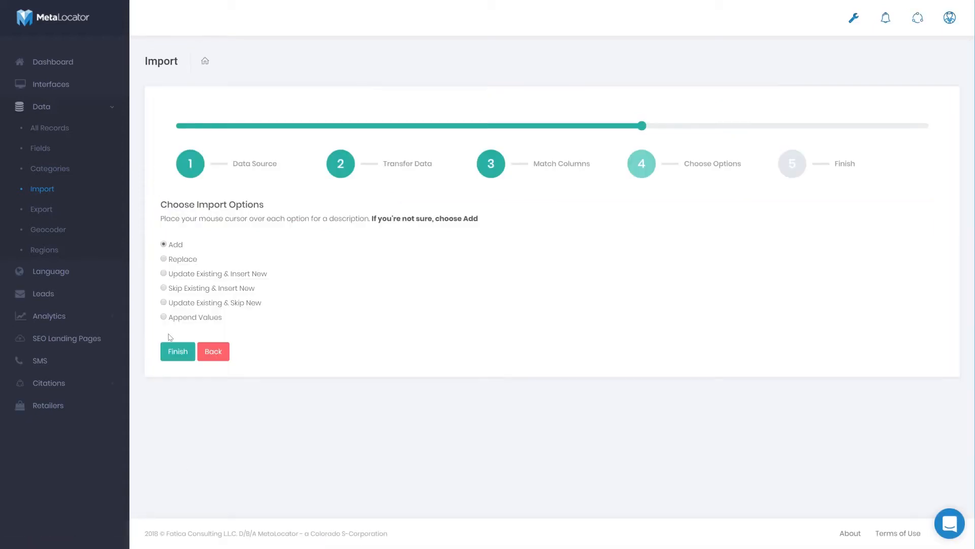
Try the Replace import option, back out of it to keep Add, and finish the import
click(164, 259)
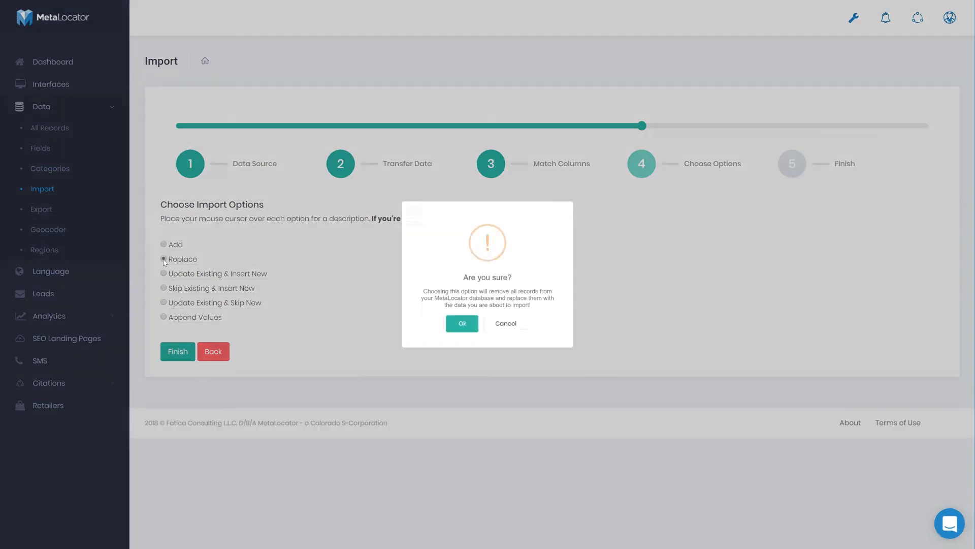
click(497, 333)
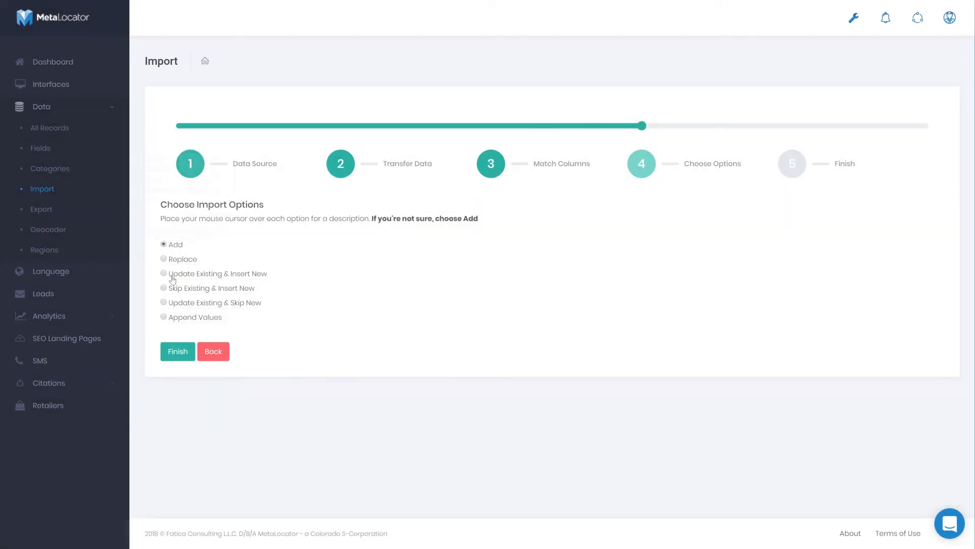
click(188, 352)
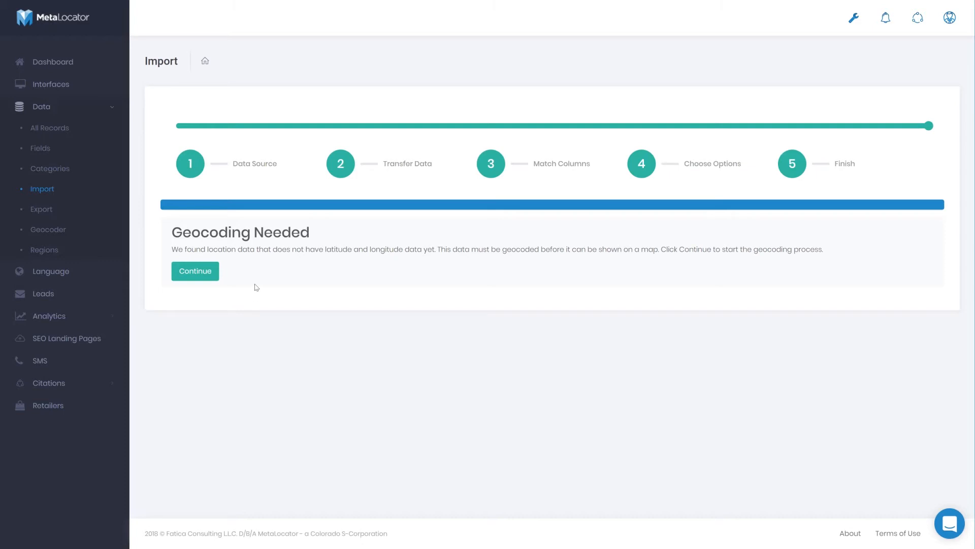
Geocode the imported locations and acknowledge the completion
click(194, 273)
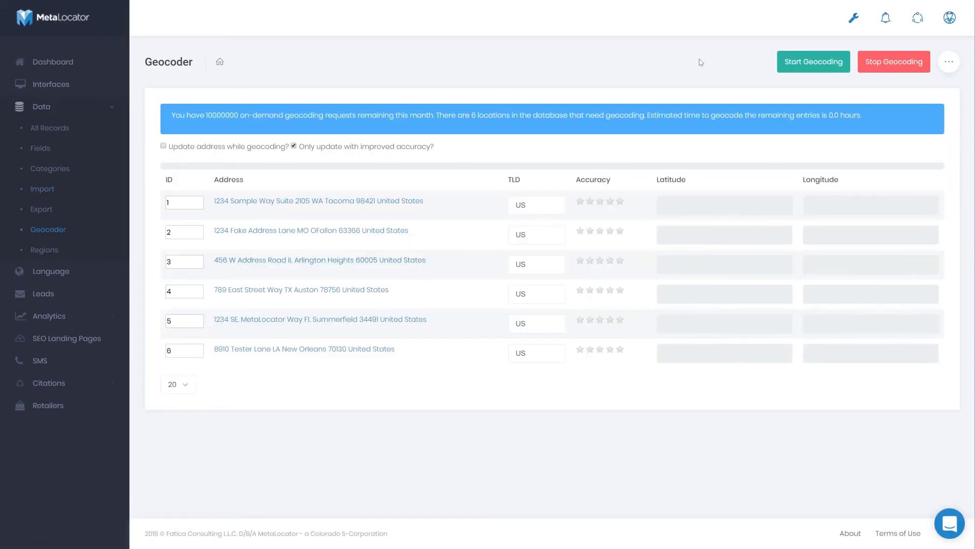
click(811, 66)
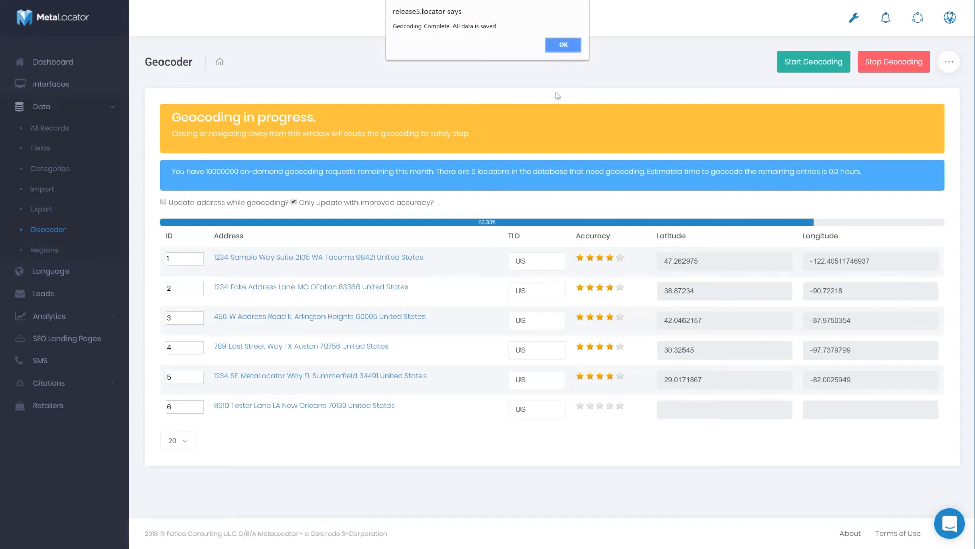
click(568, 49)
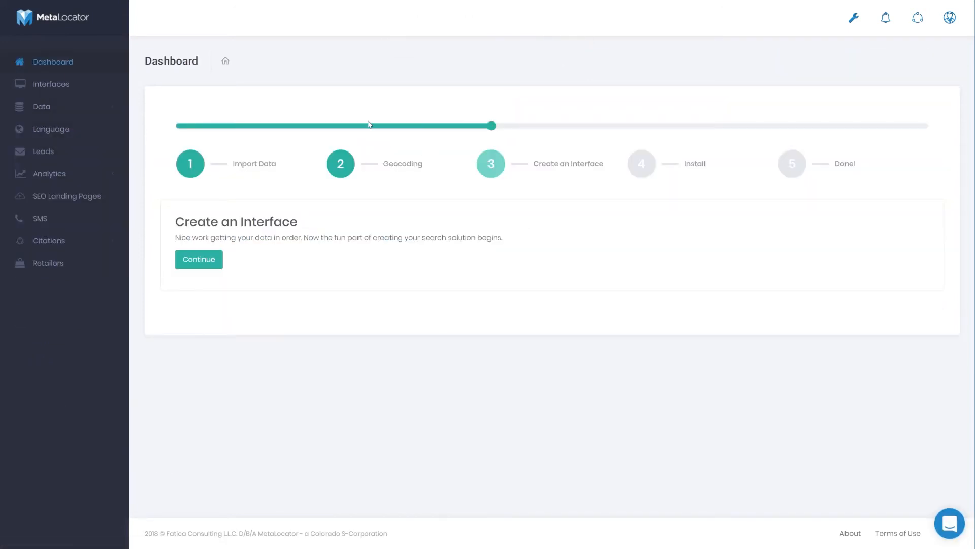
Browse the interface template gallery and create an interface from the Sleek Design Template
click(207, 260)
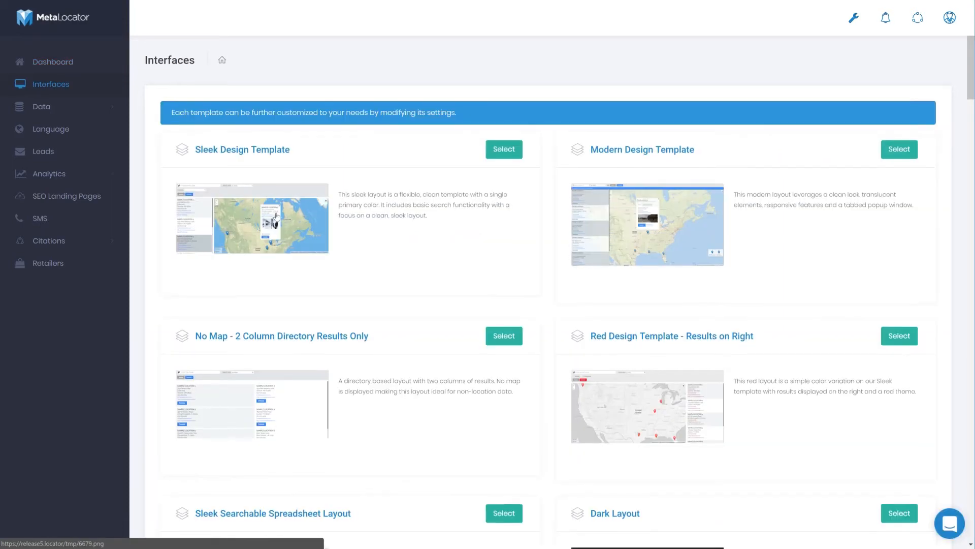
scroll(279, 216, down, 5)
scroll(279, 216, down, 5)
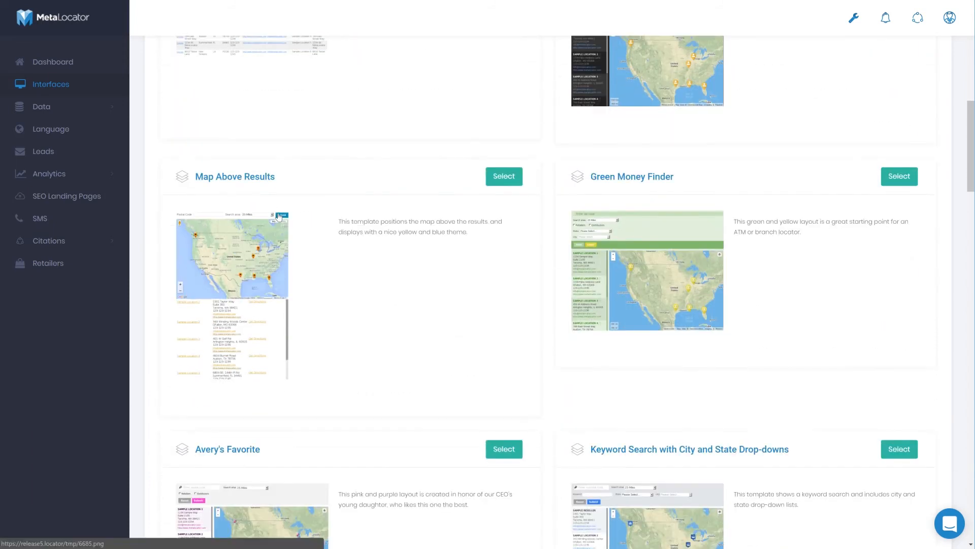
scroll(279, 215, up, 9)
scroll(280, 217, up, 1)
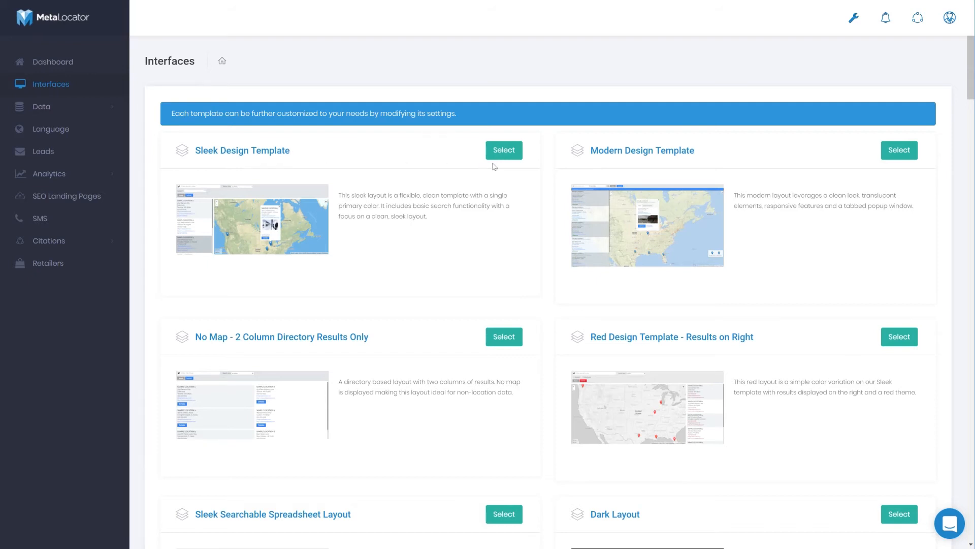
scroll(505, 169, down, 7)
scroll(500, 185, down, 3)
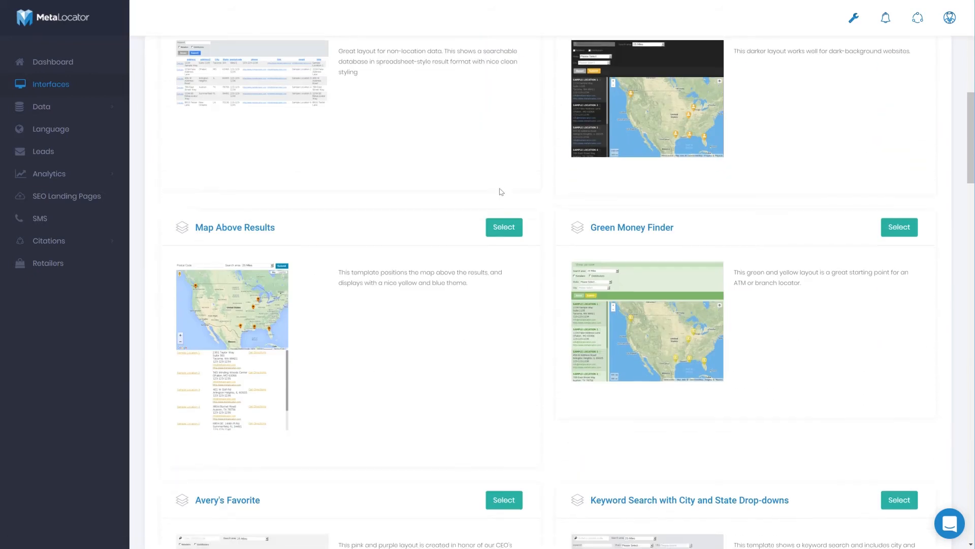
scroll(503, 173, up, 10)
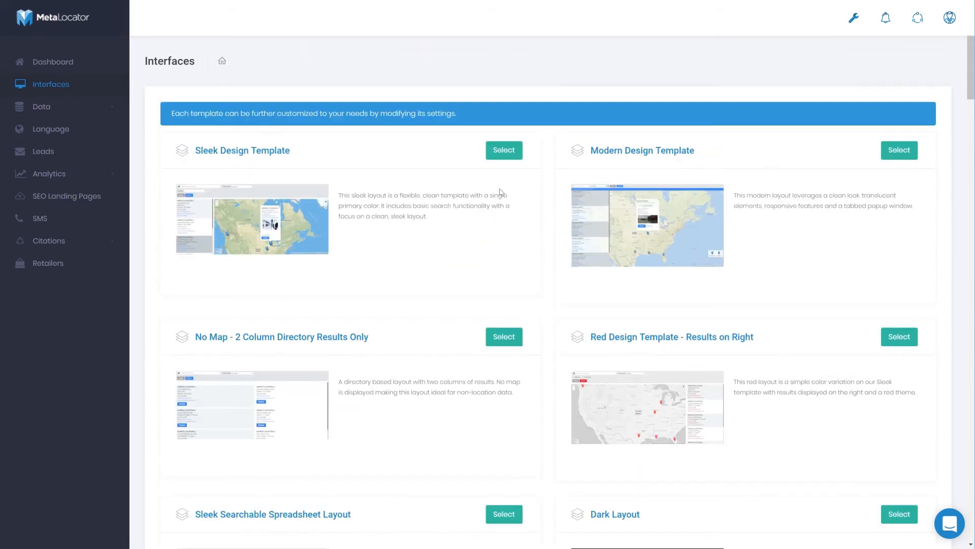
click(504, 154)
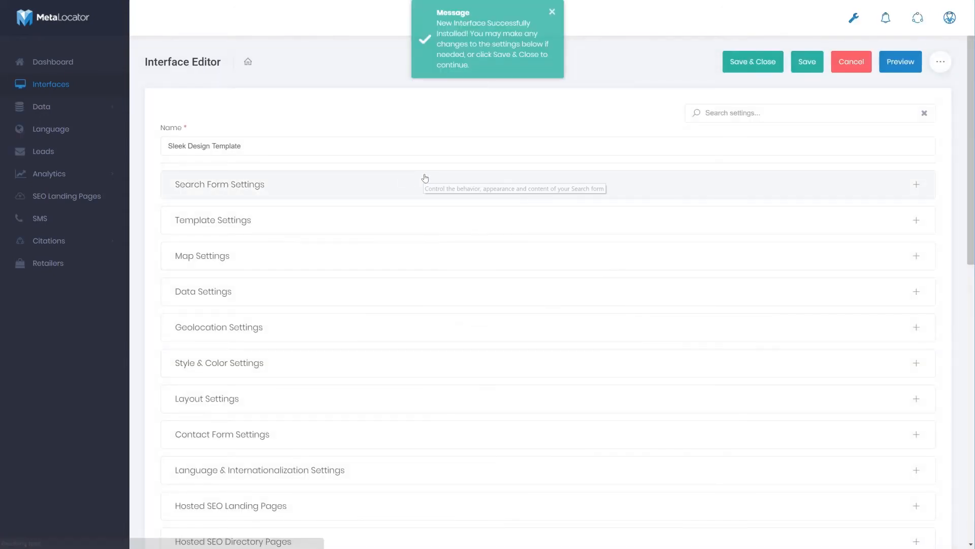
click(553, 12)
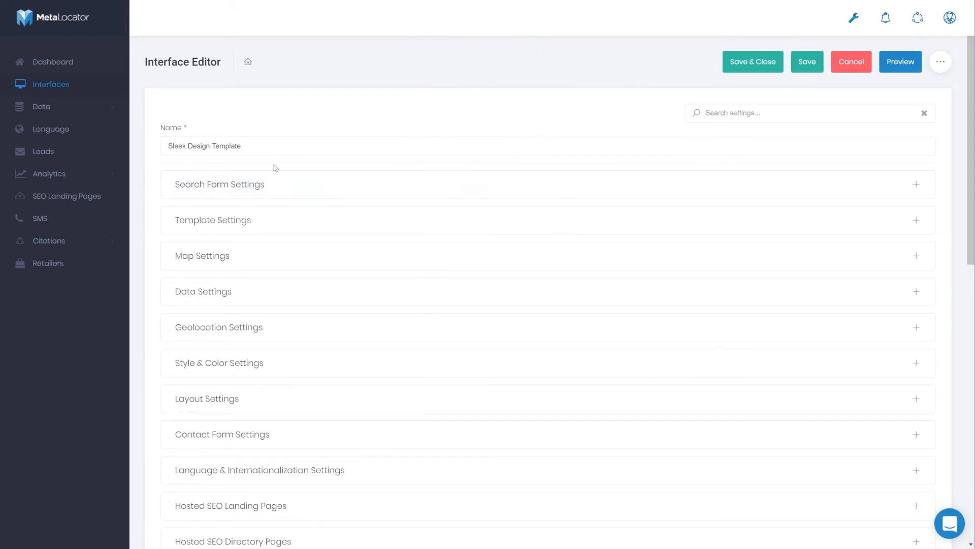
Preview the Sleek Design Template interface and inspect several sample locations through their map markers
scroll(264, 160, down, 9)
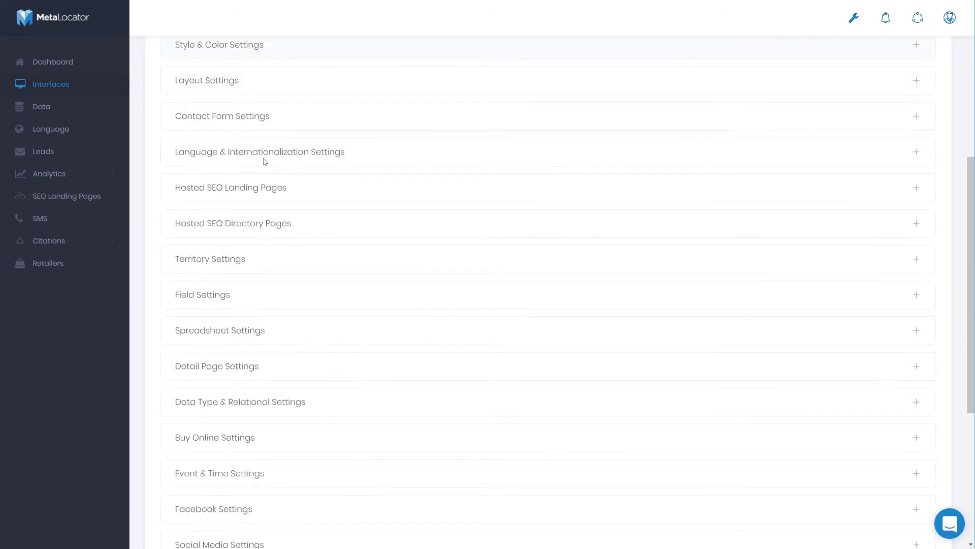
scroll(263, 161, up, 9)
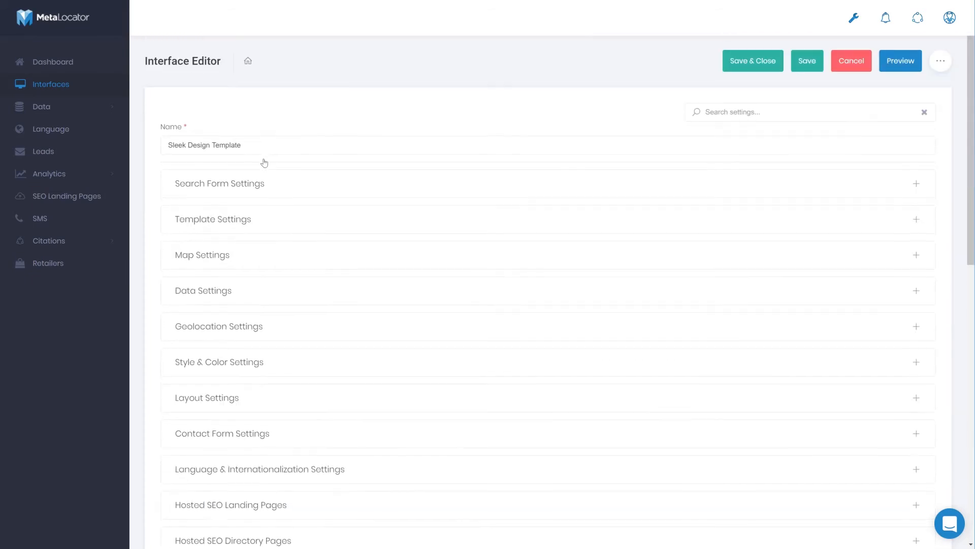
click(903, 65)
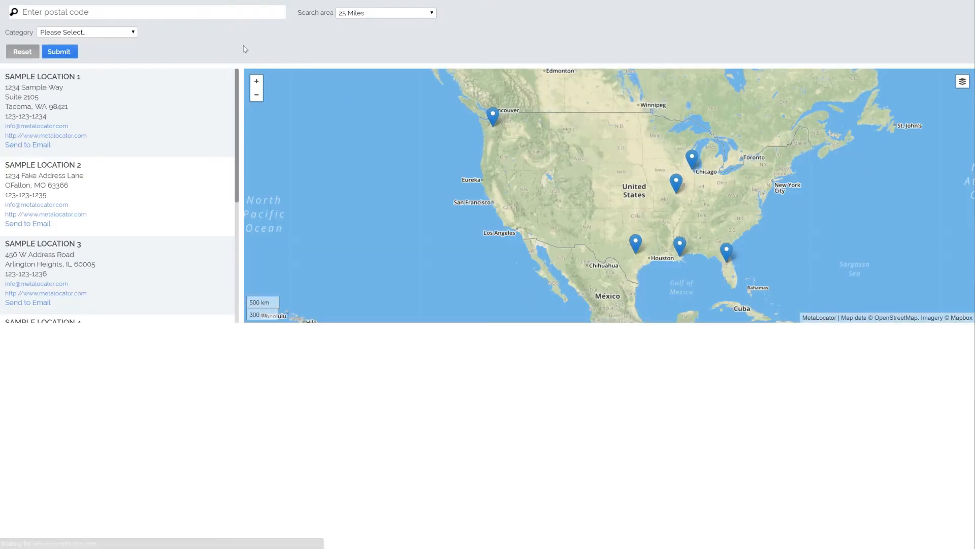
click(491, 116)
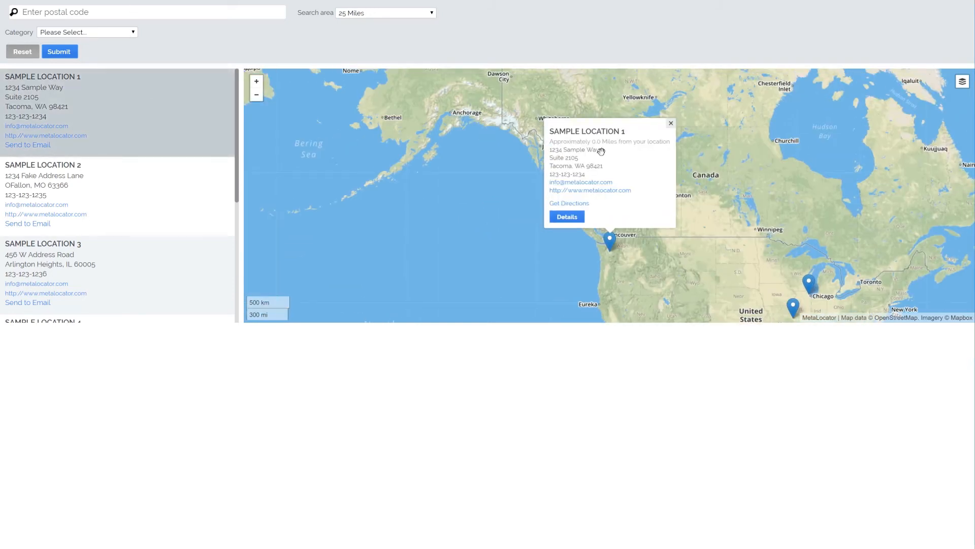
click(809, 283)
click(592, 263)
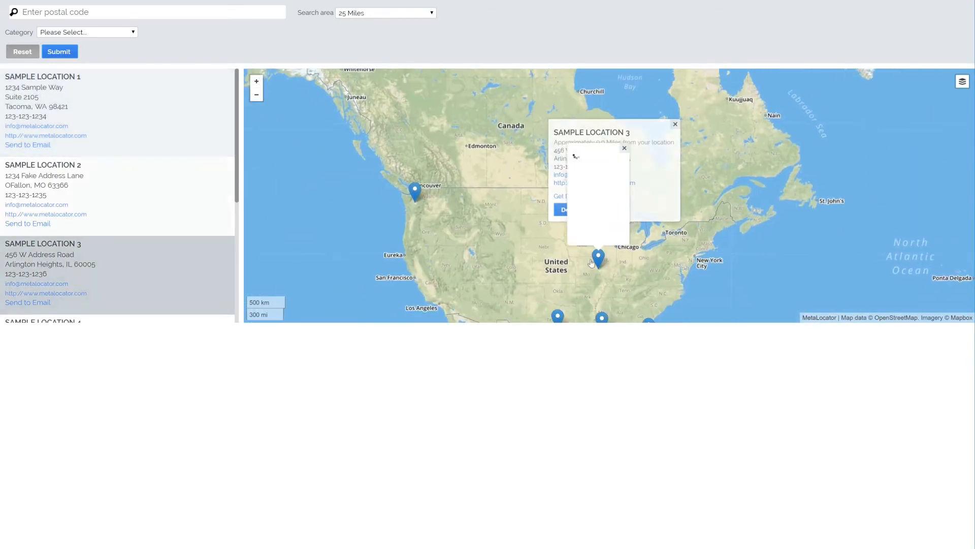
click(571, 300)
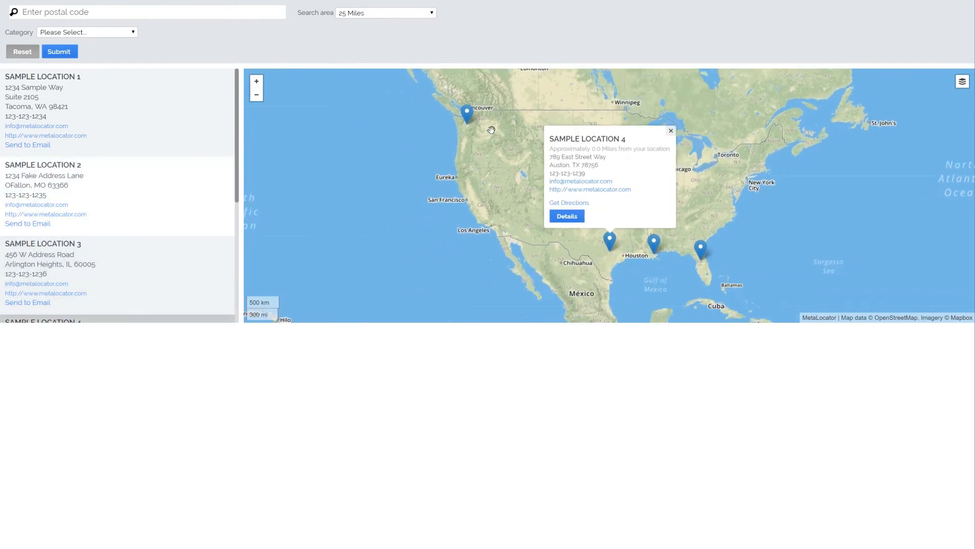
click(467, 115)
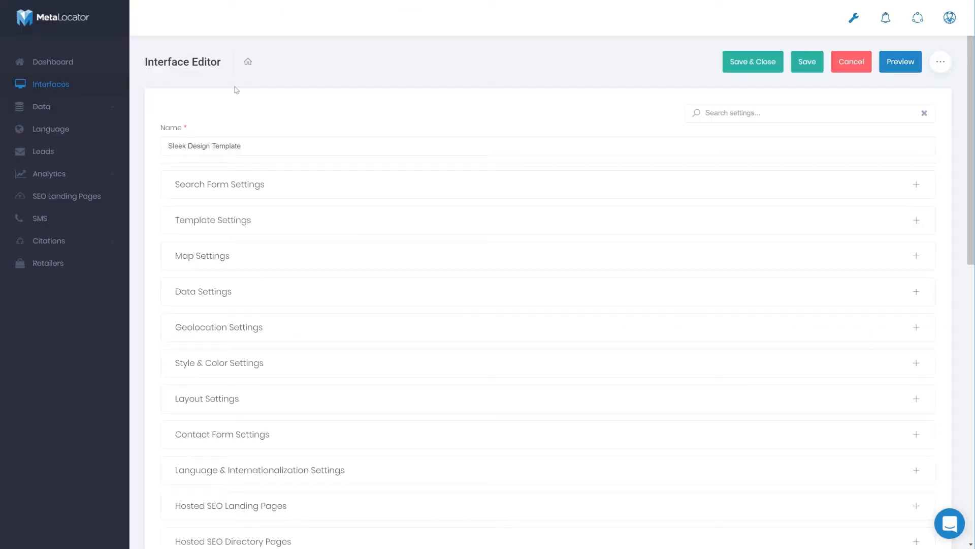
Set the Default Map Marker to the pink marker from the premium icon category in the Map Settings
scroll(247, 116, down, 1)
scroll(255, 126, down, 1)
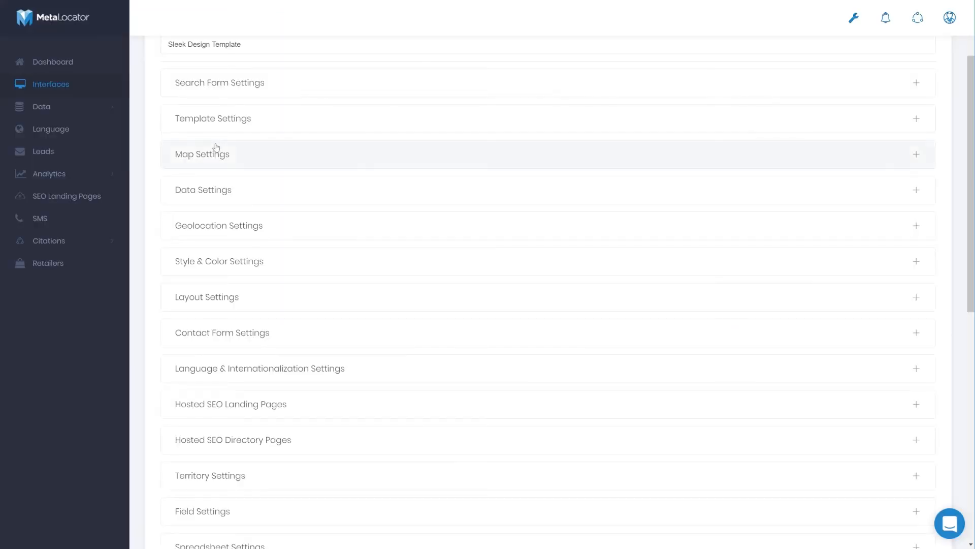
click(230, 157)
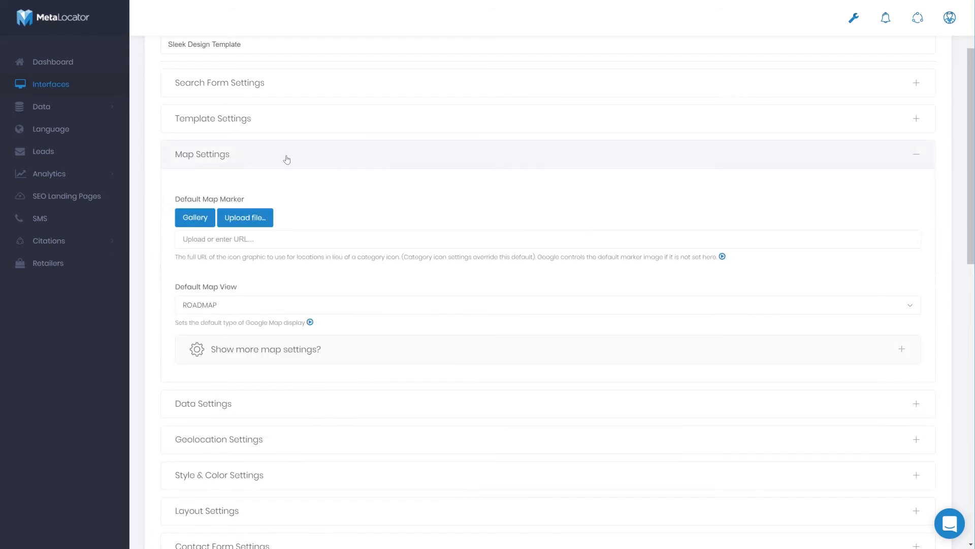
scroll(264, 161, down, 1)
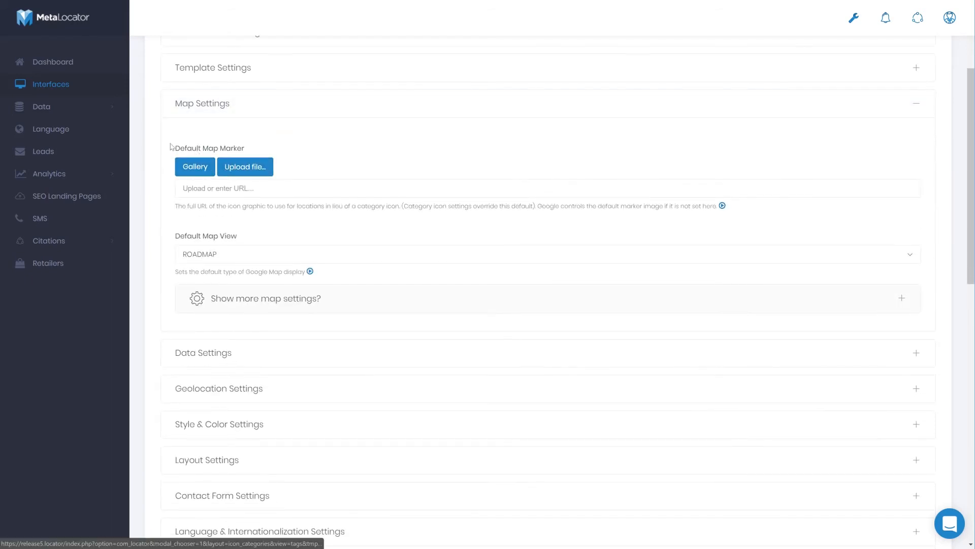
click(198, 172)
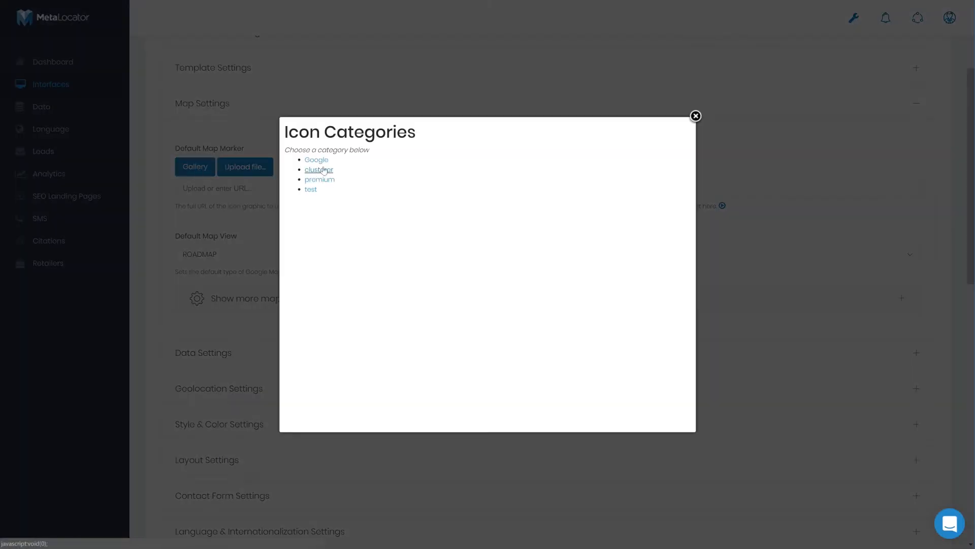
click(319, 179)
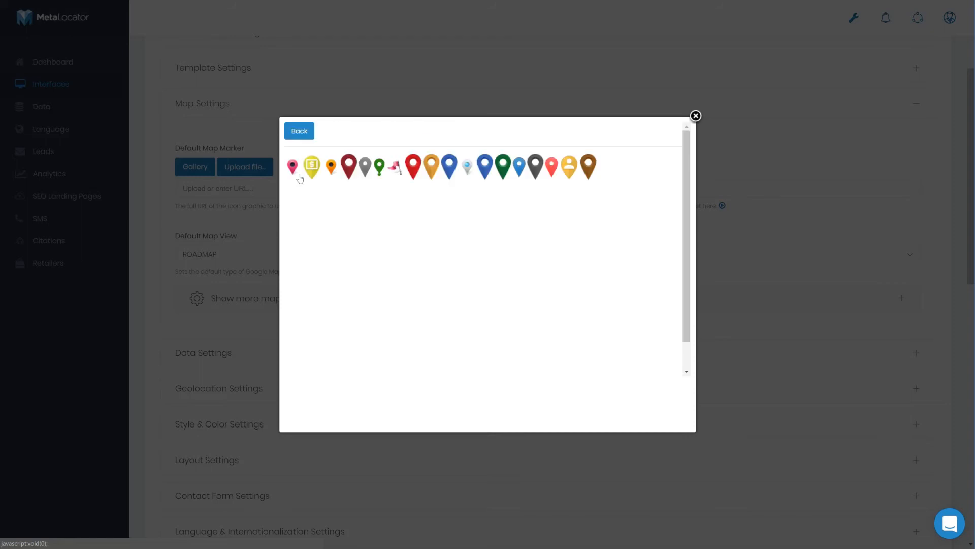
click(293, 167)
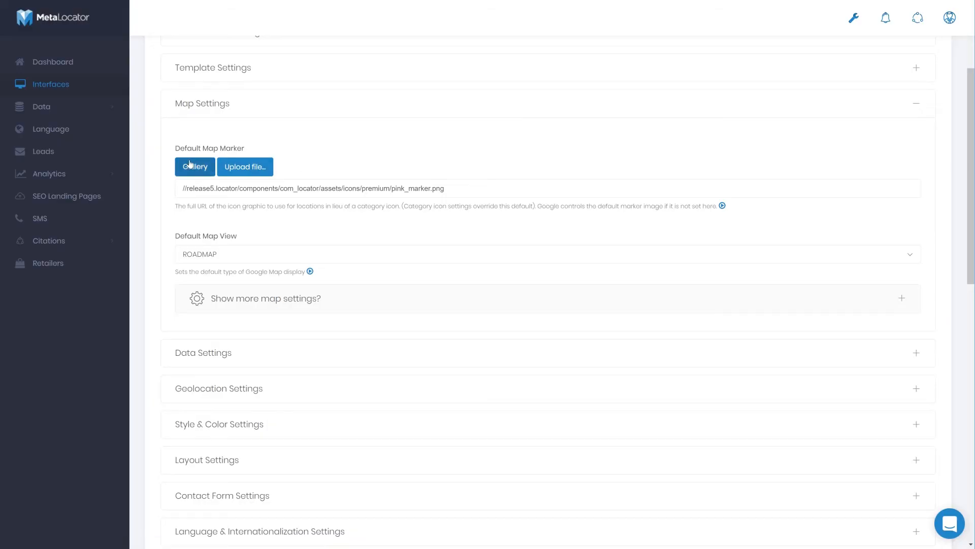
scroll(236, 253, up, 3)
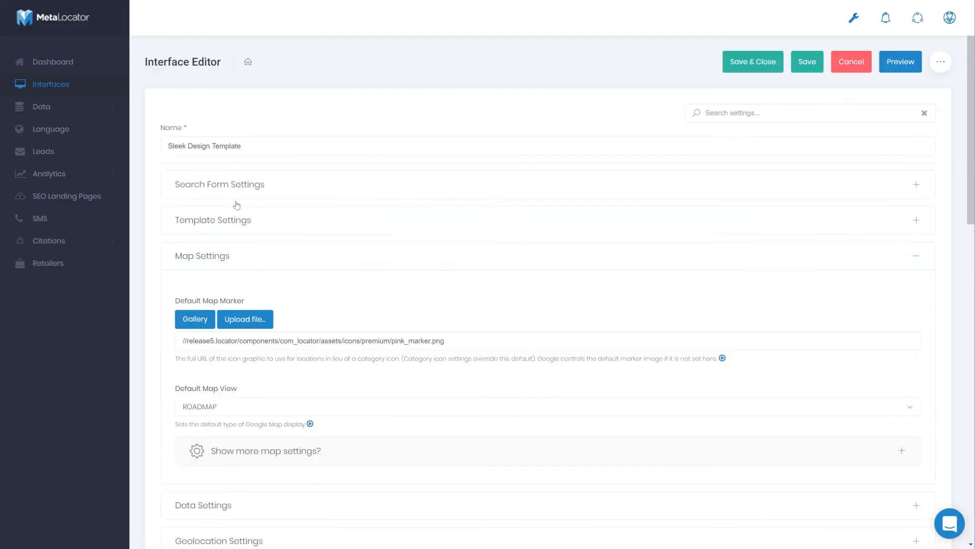
Save the interface and check the new map markers in the preview by viewing two locations
click(805, 62)
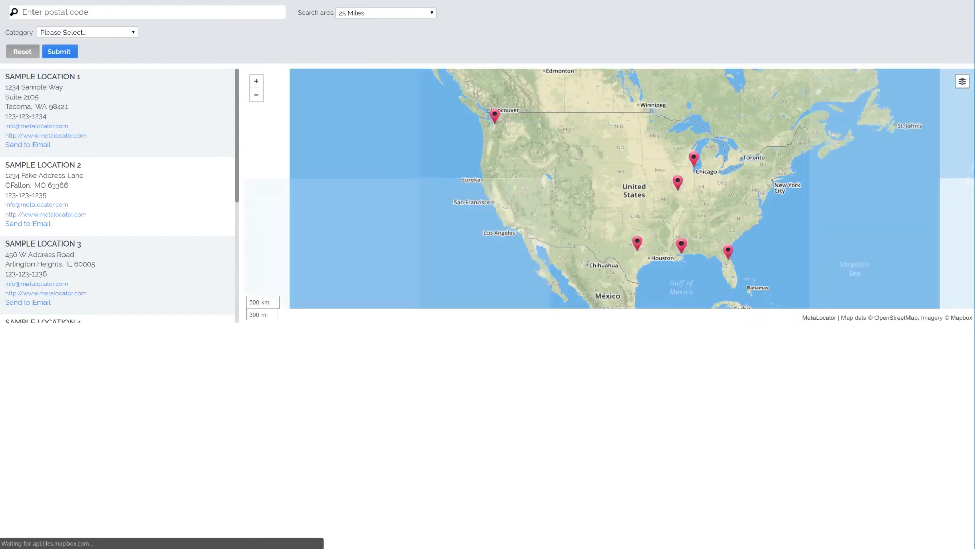
click(495, 117)
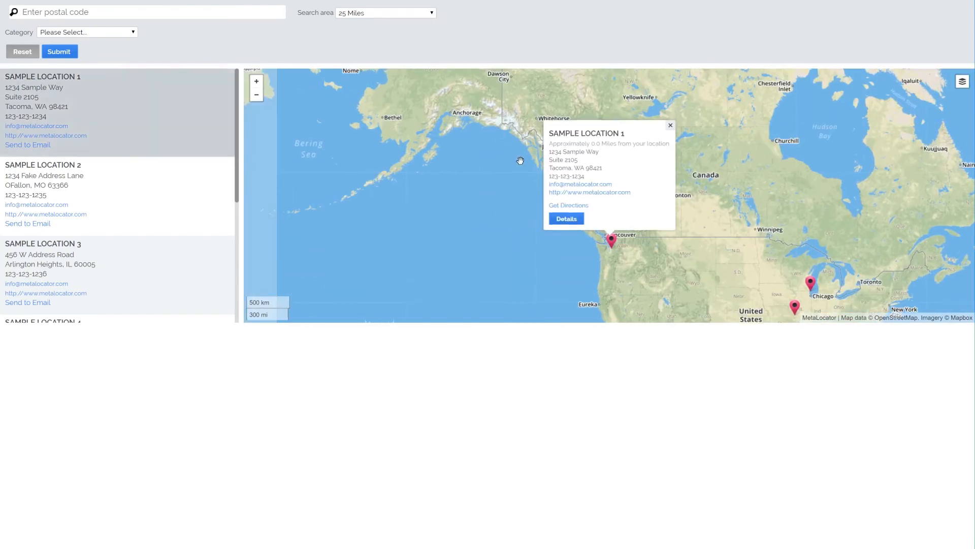
click(811, 282)
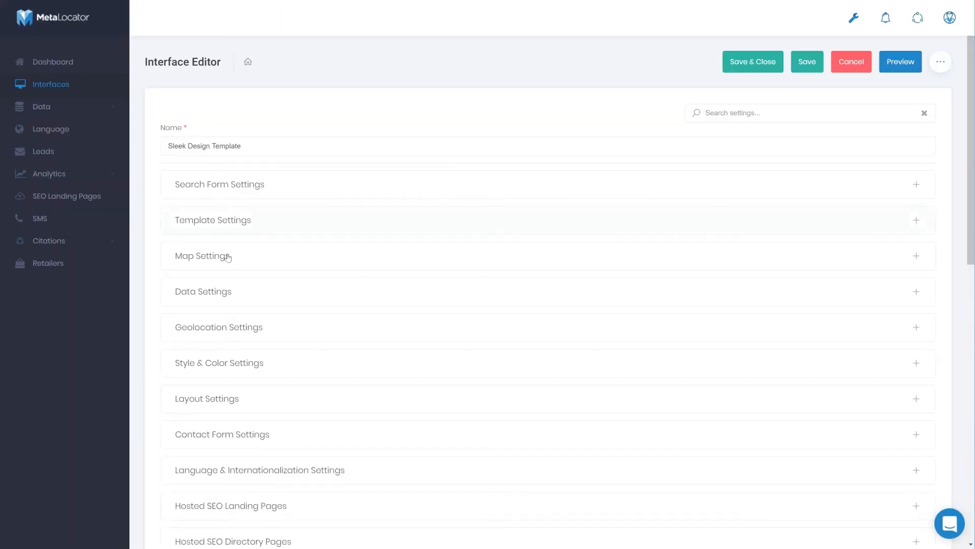
Set the Primary Button Color to pink #f547c4 in the Style & Color Settings
scroll(219, 272, down, 2)
click(221, 269)
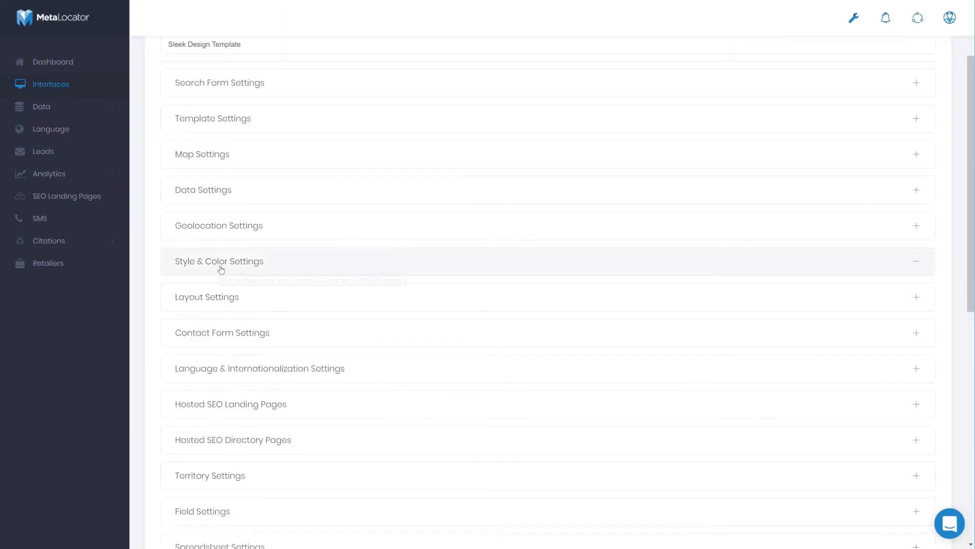
scroll(221, 269, down, 2)
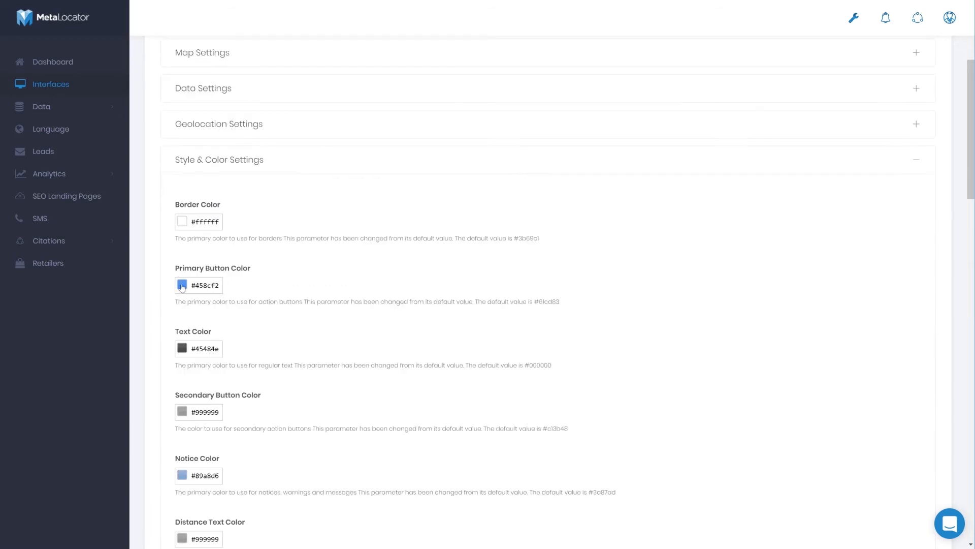
click(182, 287)
click(307, 276)
click(370, 294)
Change the Link Color to pink #f547ca in the Style & Color Settings
scroll(274, 328, down, 2)
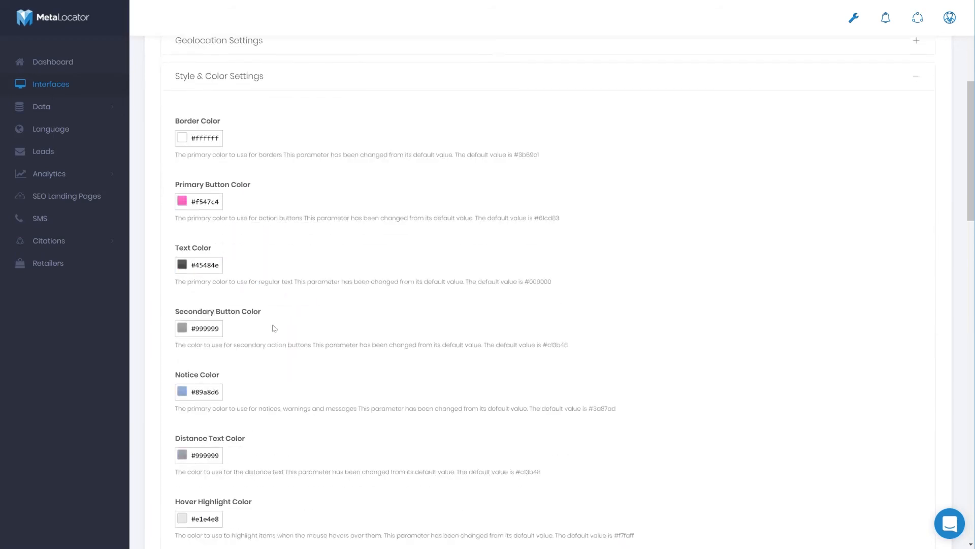
scroll(275, 328, down, 2)
click(218, 324)
drag(308, 311, 312, 282)
click(337, 303)
scroll(242, 323, down, 4)
click(214, 311)
click(370, 300)
Change the Line Item Link color from blue to a pink hue using the color picker
scroll(273, 349, down, 4)
click(200, 235)
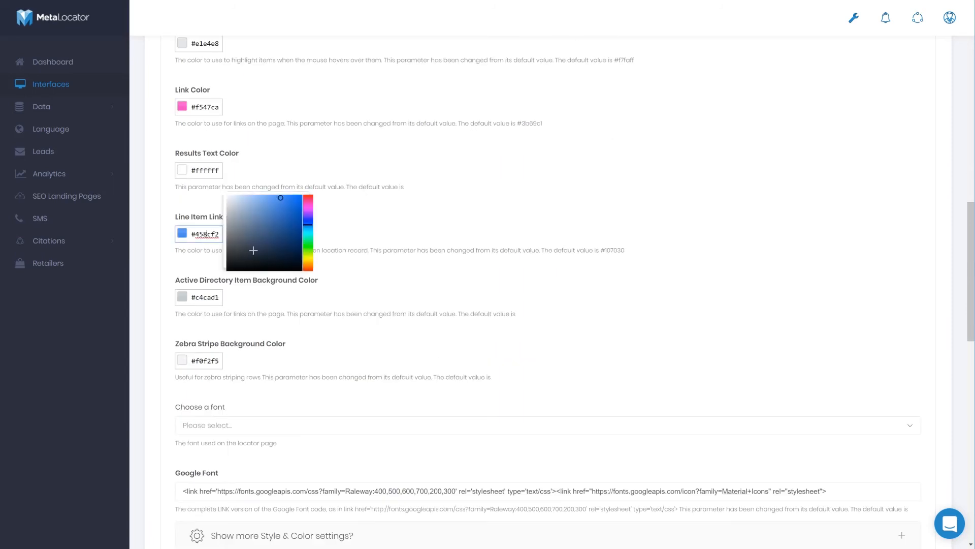
drag(311, 229, 311, 204)
click(370, 223)
scroll(352, 279, down, 5)
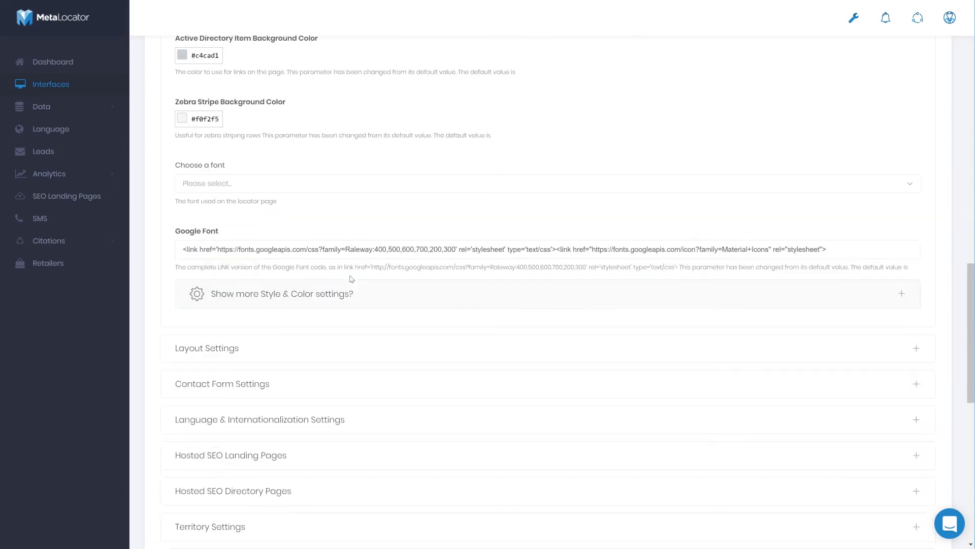
Save the interface's color changes and check them in the locator preview
scroll(353, 269, up, 20)
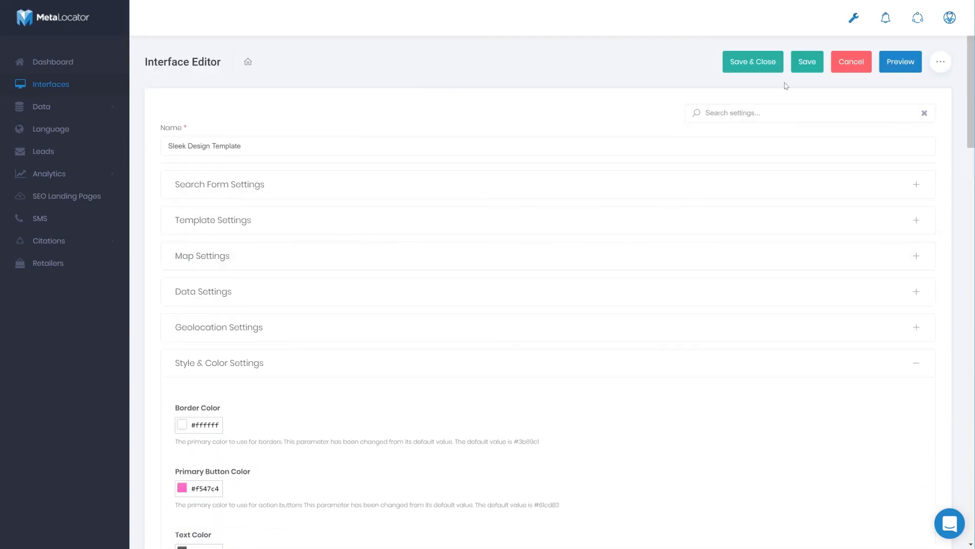
click(807, 61)
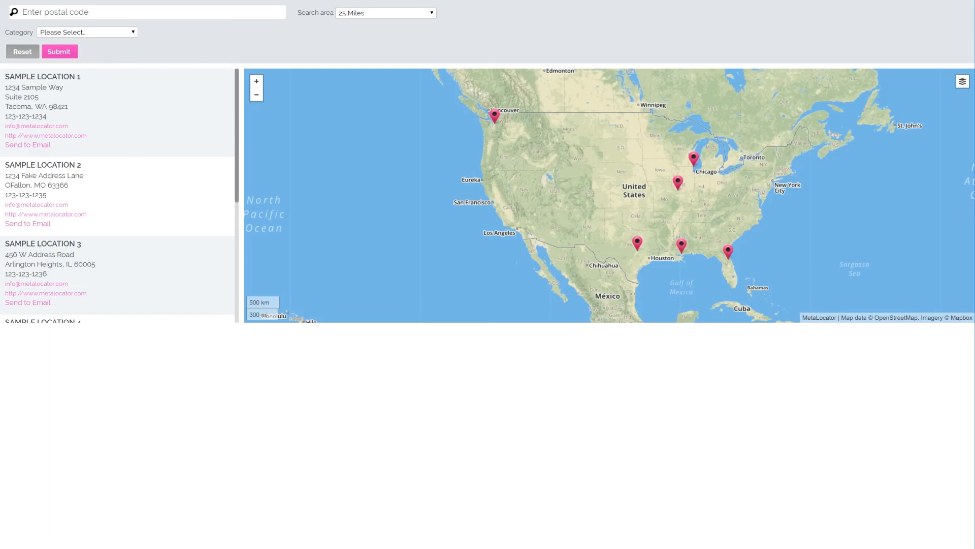
click(54, 82)
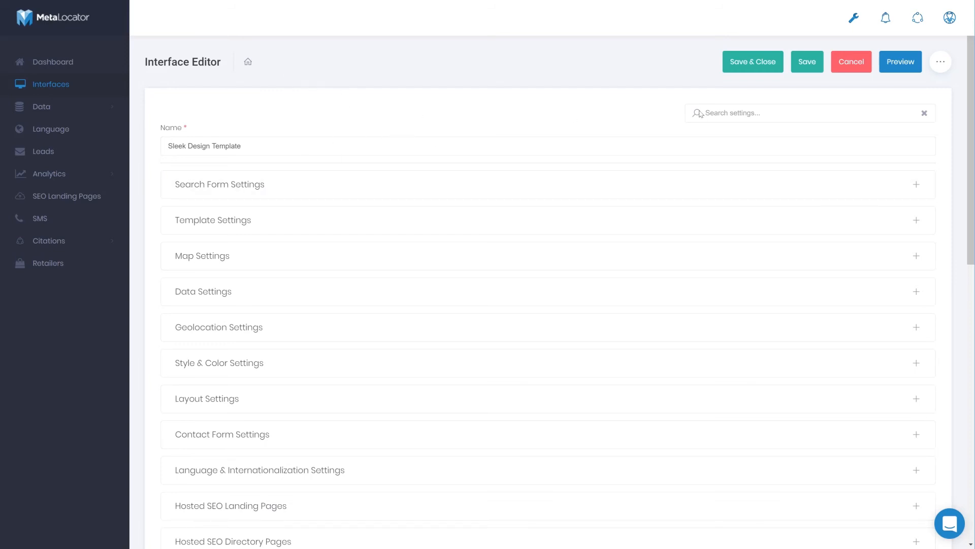
Look at the support chat and dismiss it, and save and close the interface
click(949, 525)
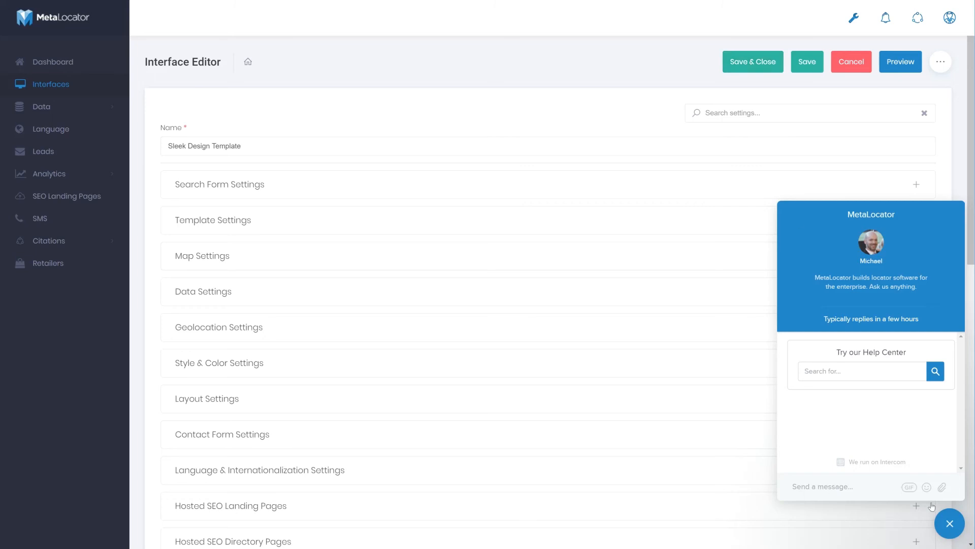
click(950, 523)
click(763, 62)
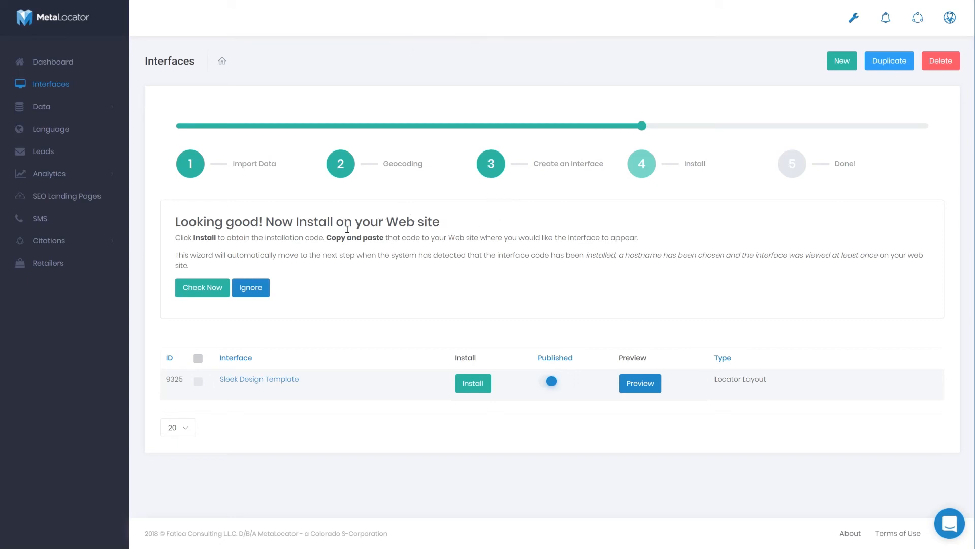
Start installing the Sleek Design Template, check the availability of hostname sdfasdfasdfsadfsd, and continue to the installation code
click(471, 390)
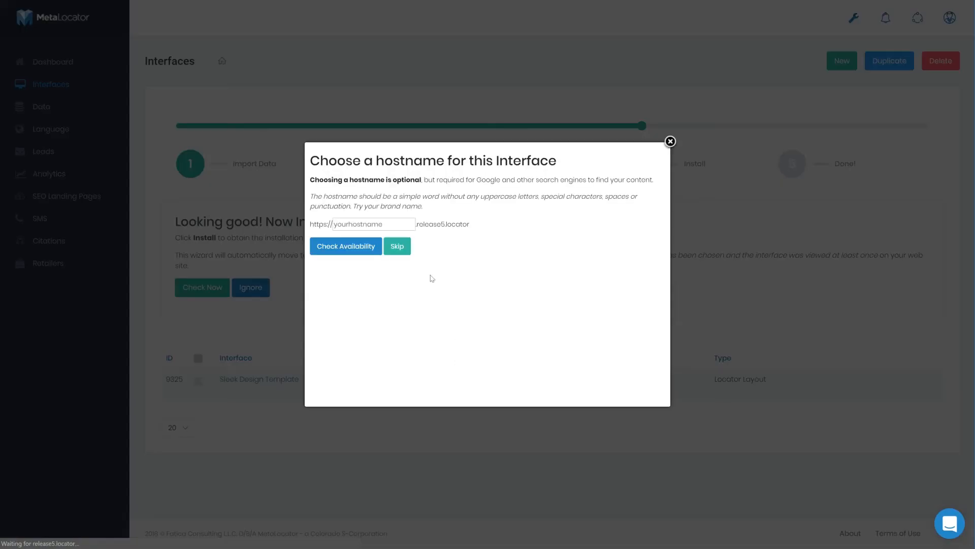
click(355, 227)
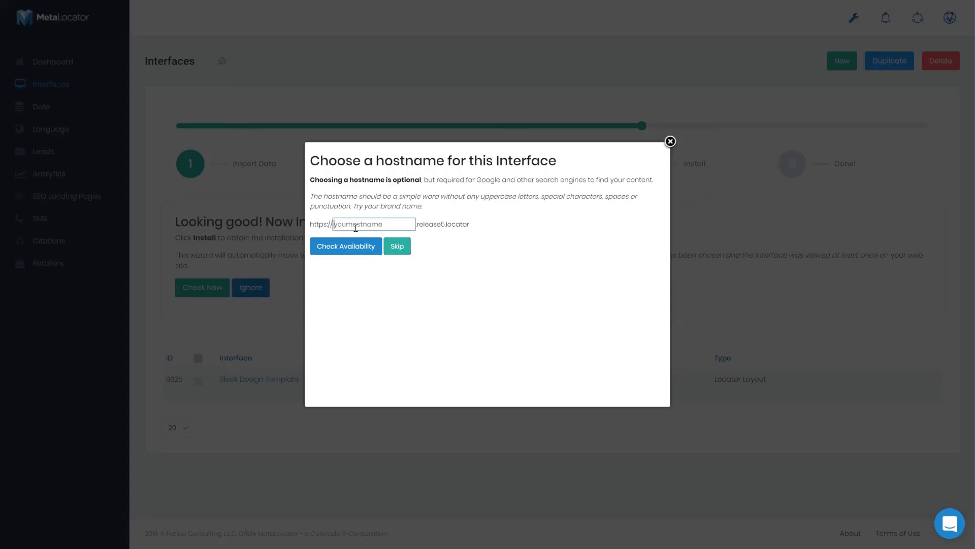
text(sdfasdfasdfsadfsd)
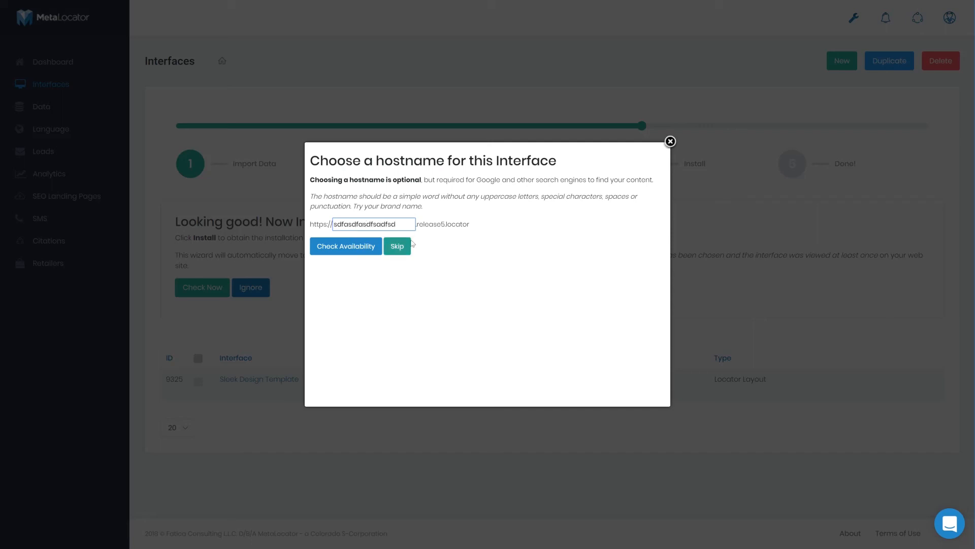
click(357, 250)
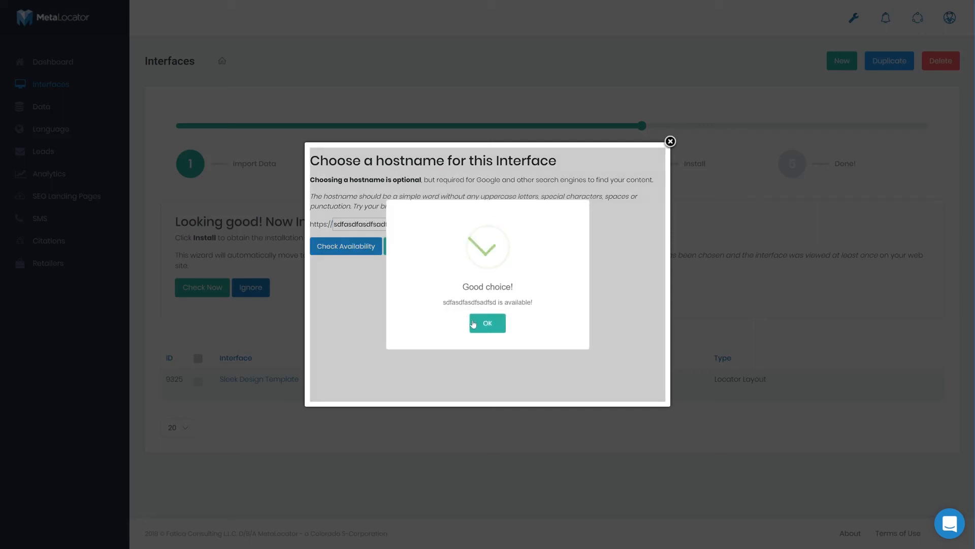
click(477, 326)
click(412, 246)
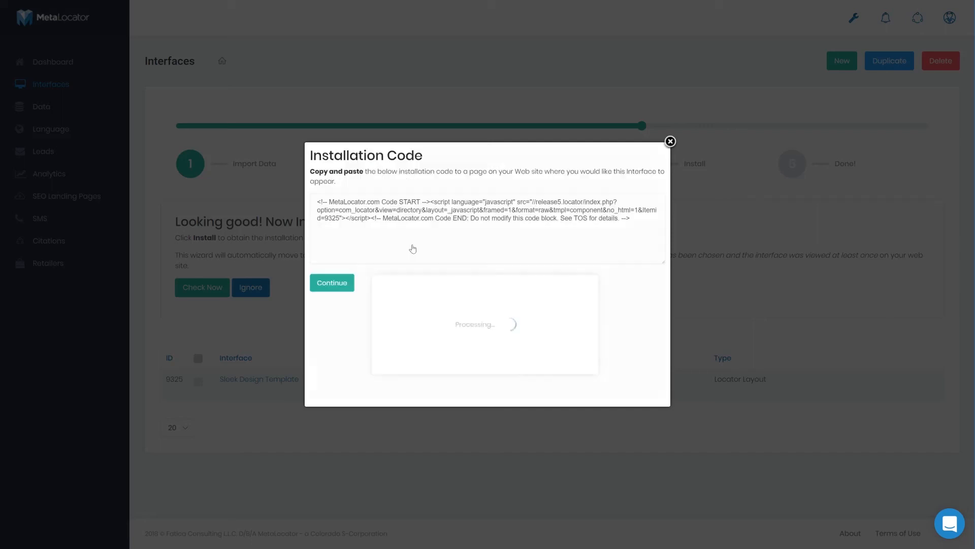
Copy the entire installation code and continue out of the installation dialog
click(412, 249)
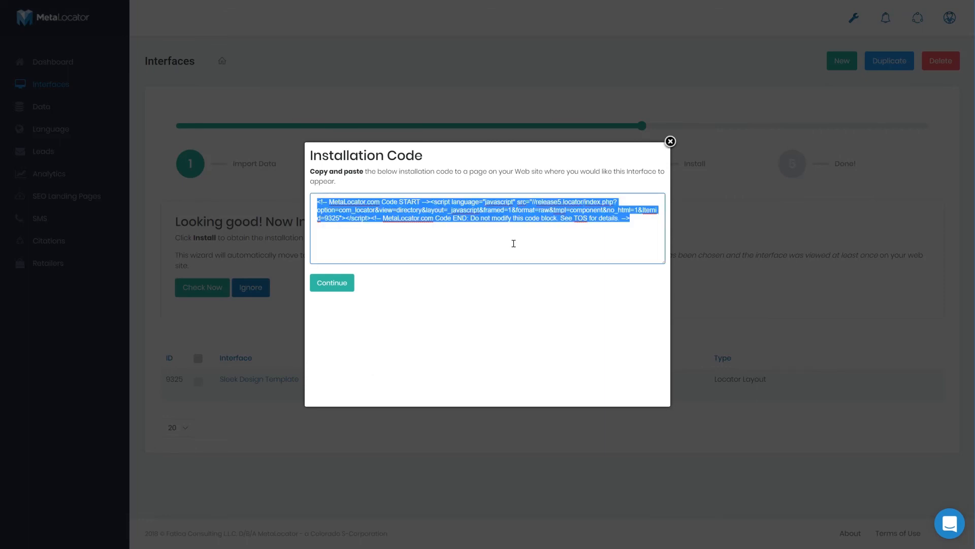
right_click(452, 202)
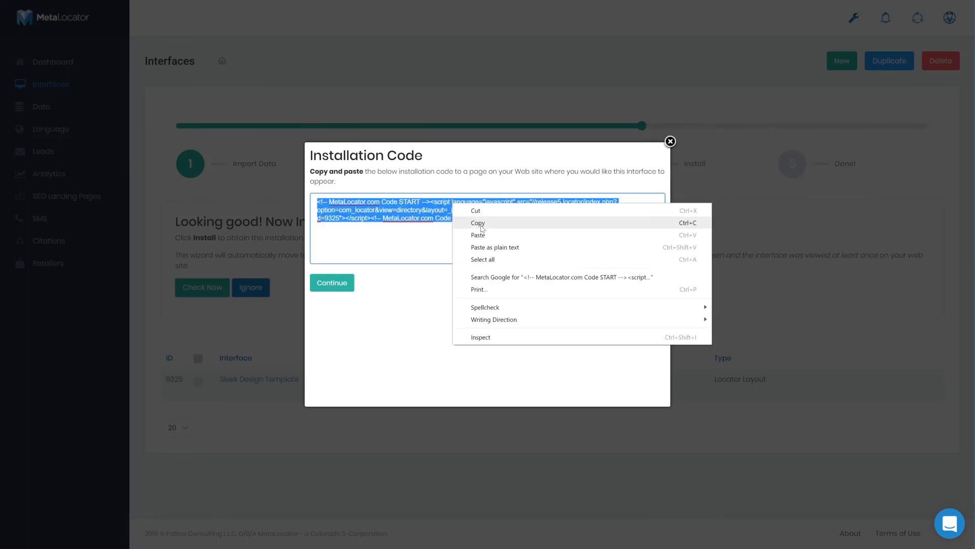
click(477, 221)
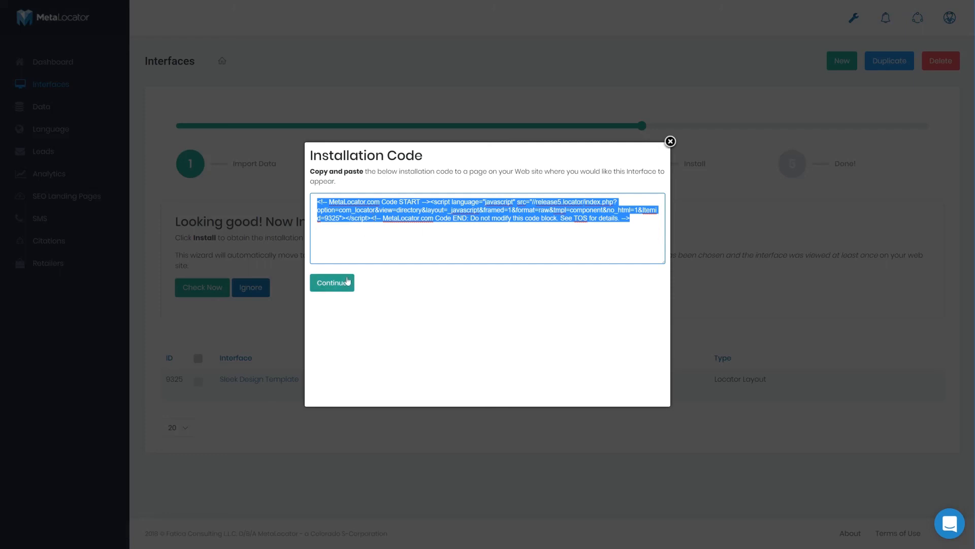
click(348, 283)
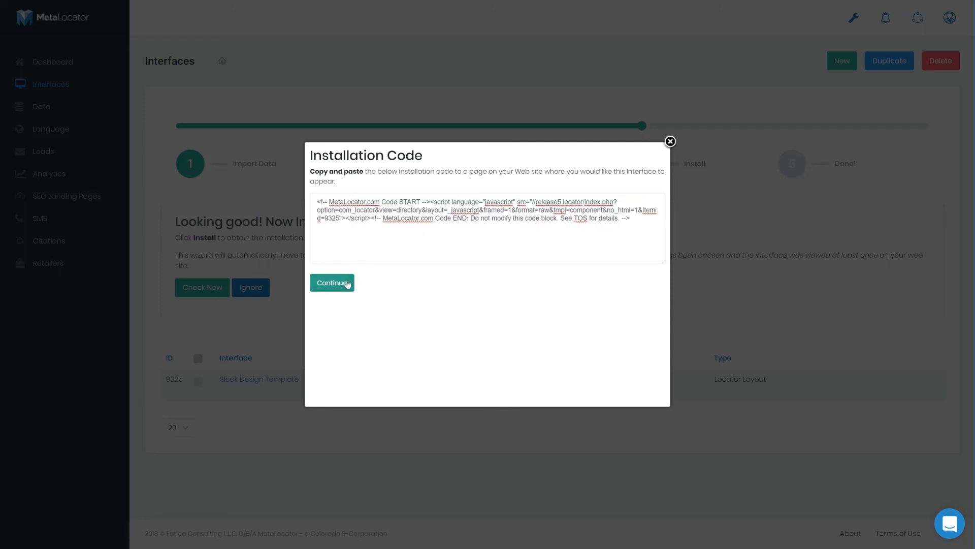
click(347, 283)
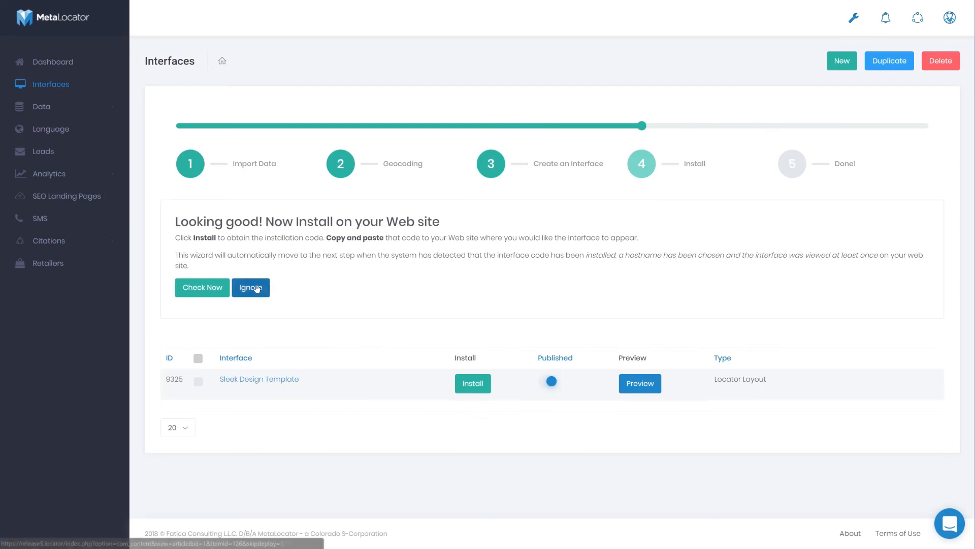
Ignore the website install check to complete and close the setup wizard, and open the support chat
click(257, 288)
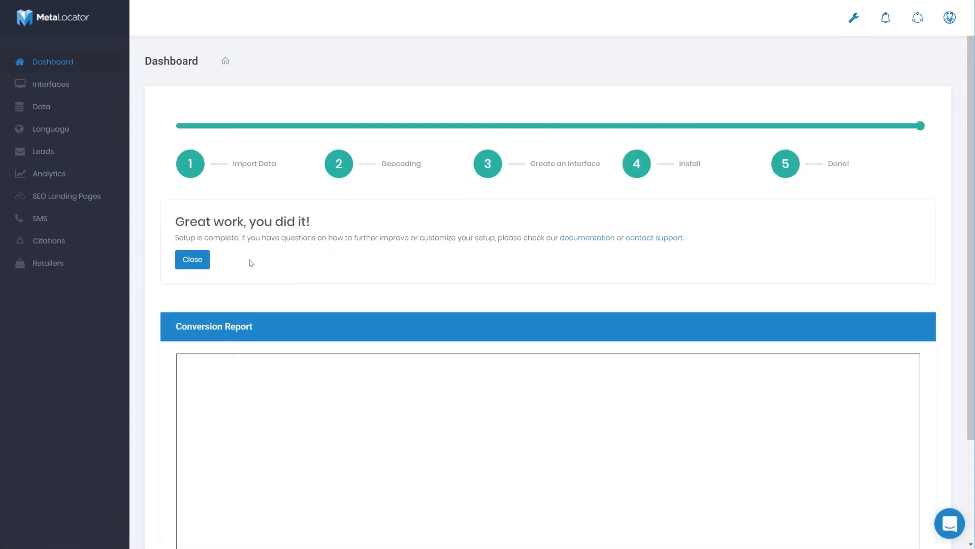
click(195, 263)
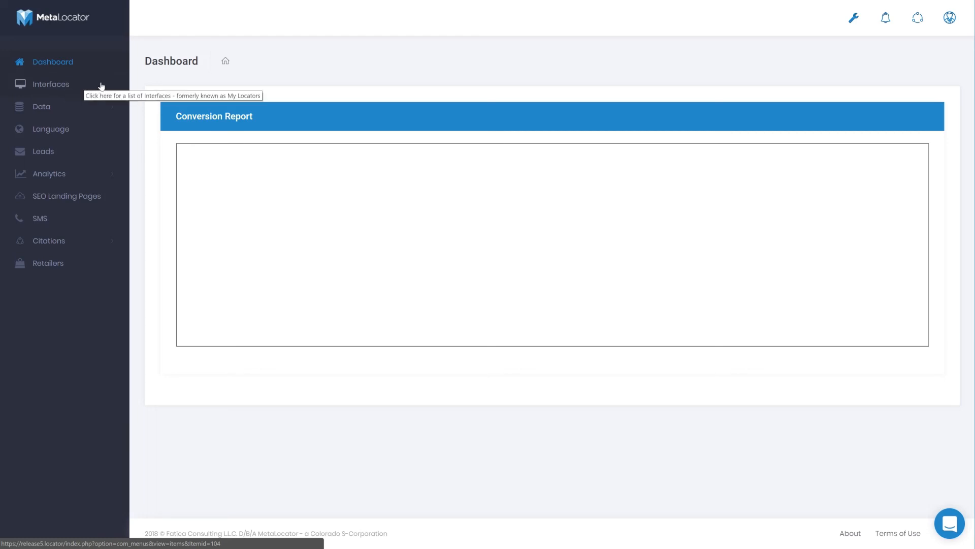
click(949, 523)
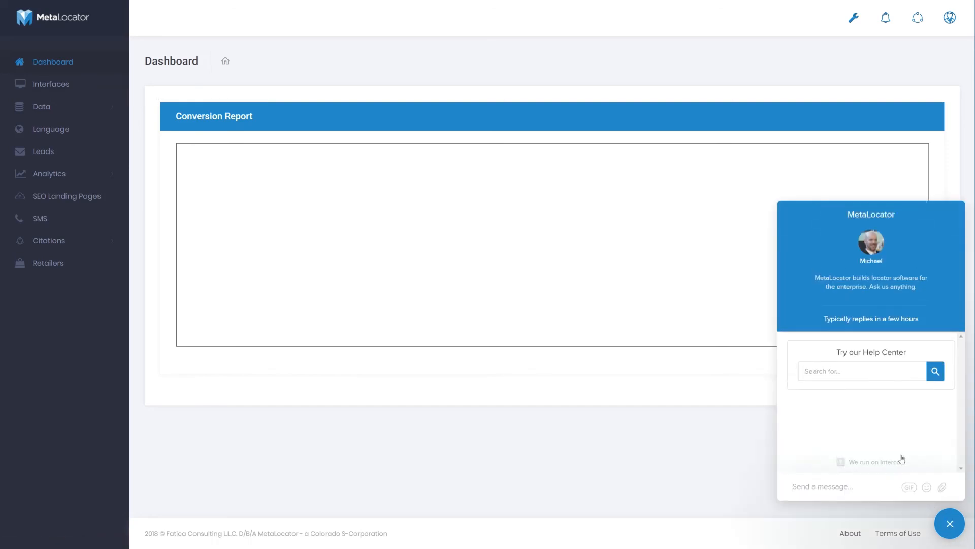